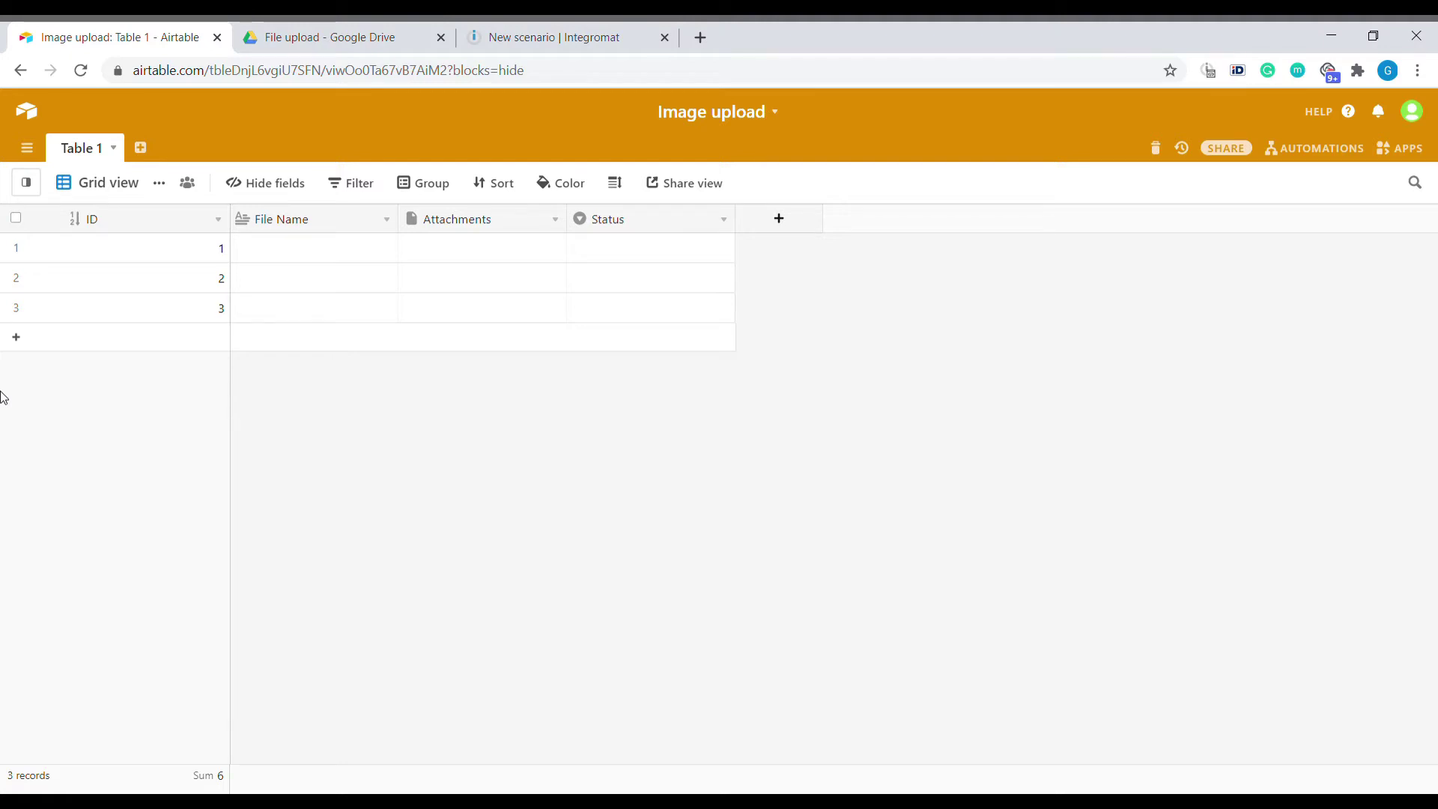
- Drop the animal image files into the Drive folder and return to the Image upload table
drag(4, 397, 591, 622)
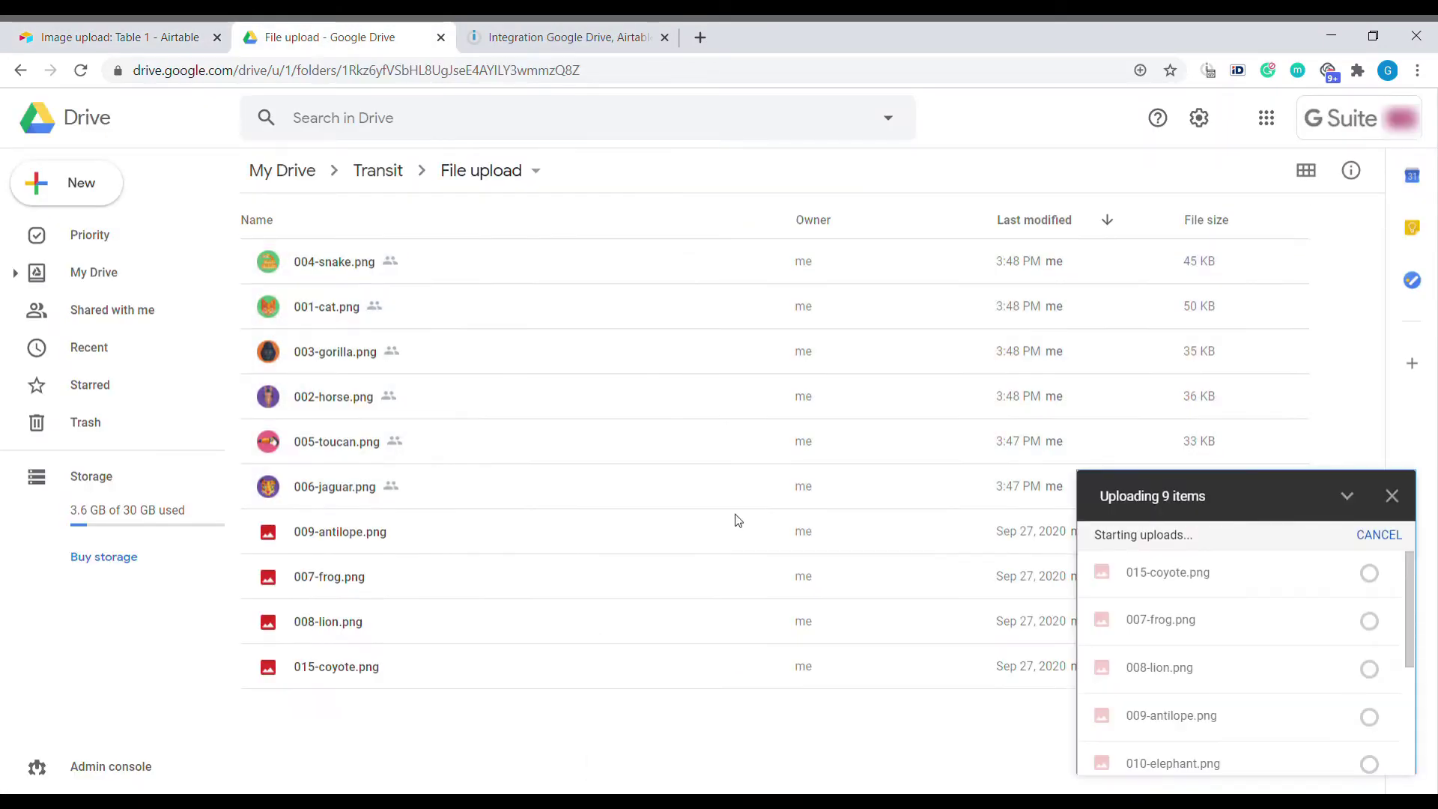
click(112, 36)
click(492, 505)
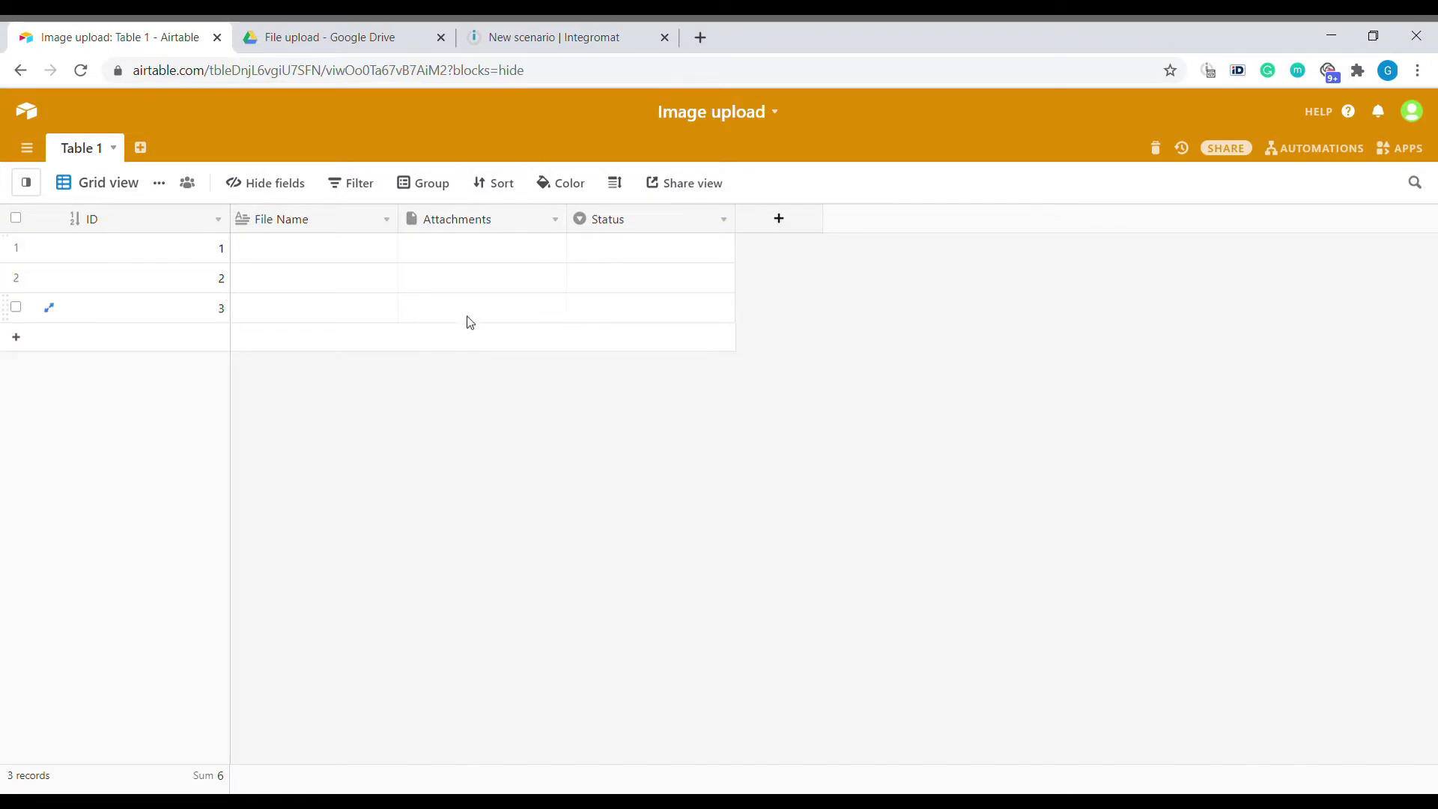
click(142, 255)
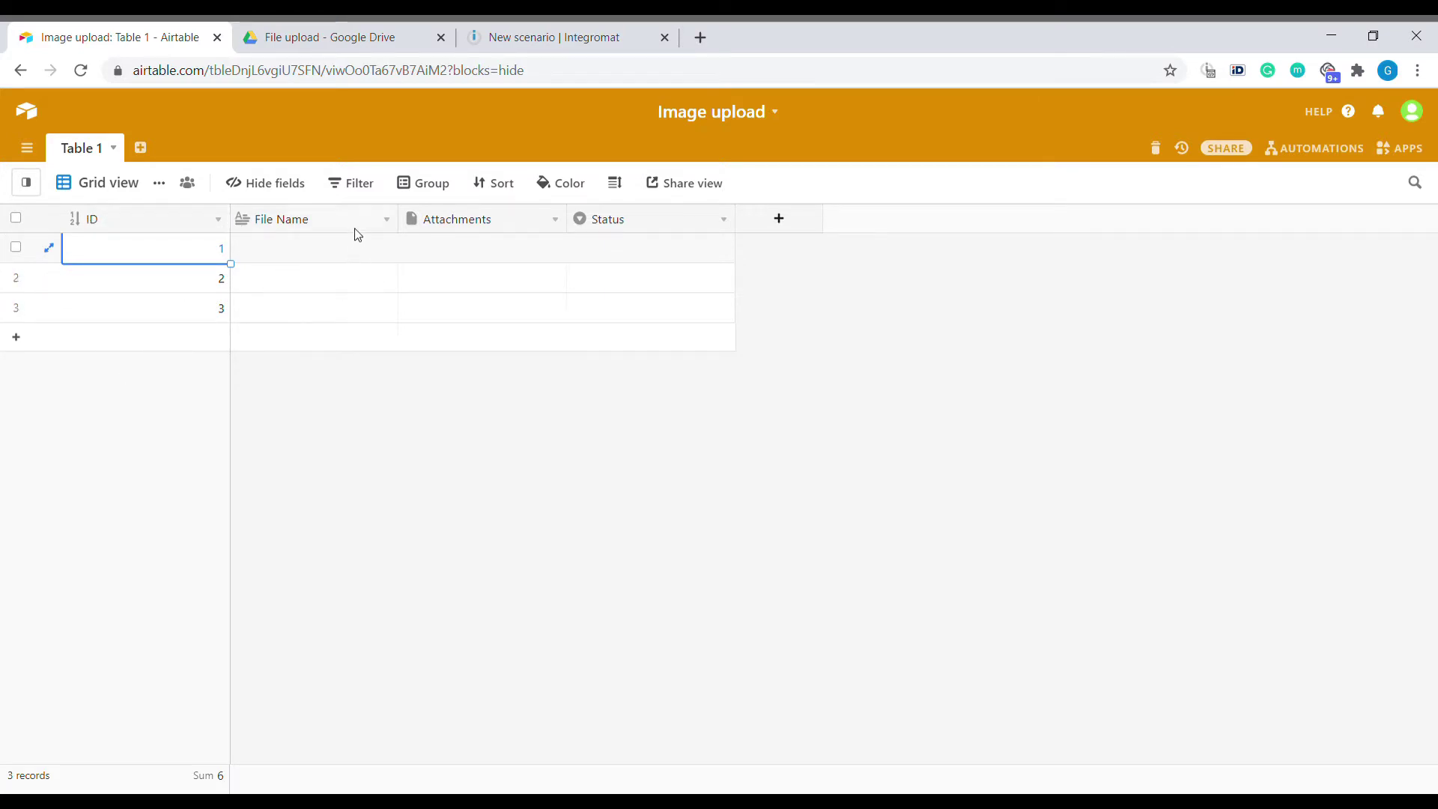
- Change the File Name field's type to Single line text
click(388, 219)
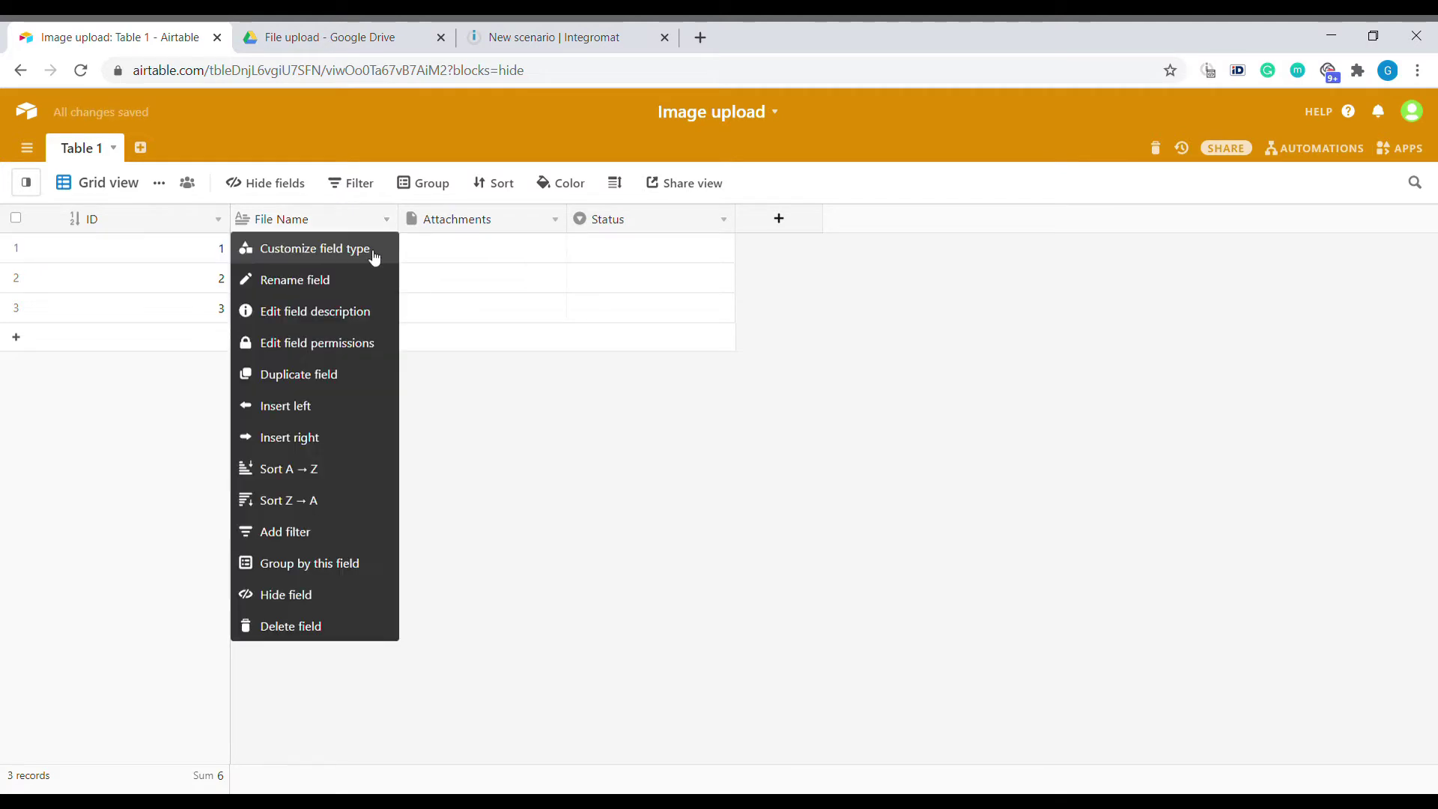
click(374, 247)
click(571, 451)
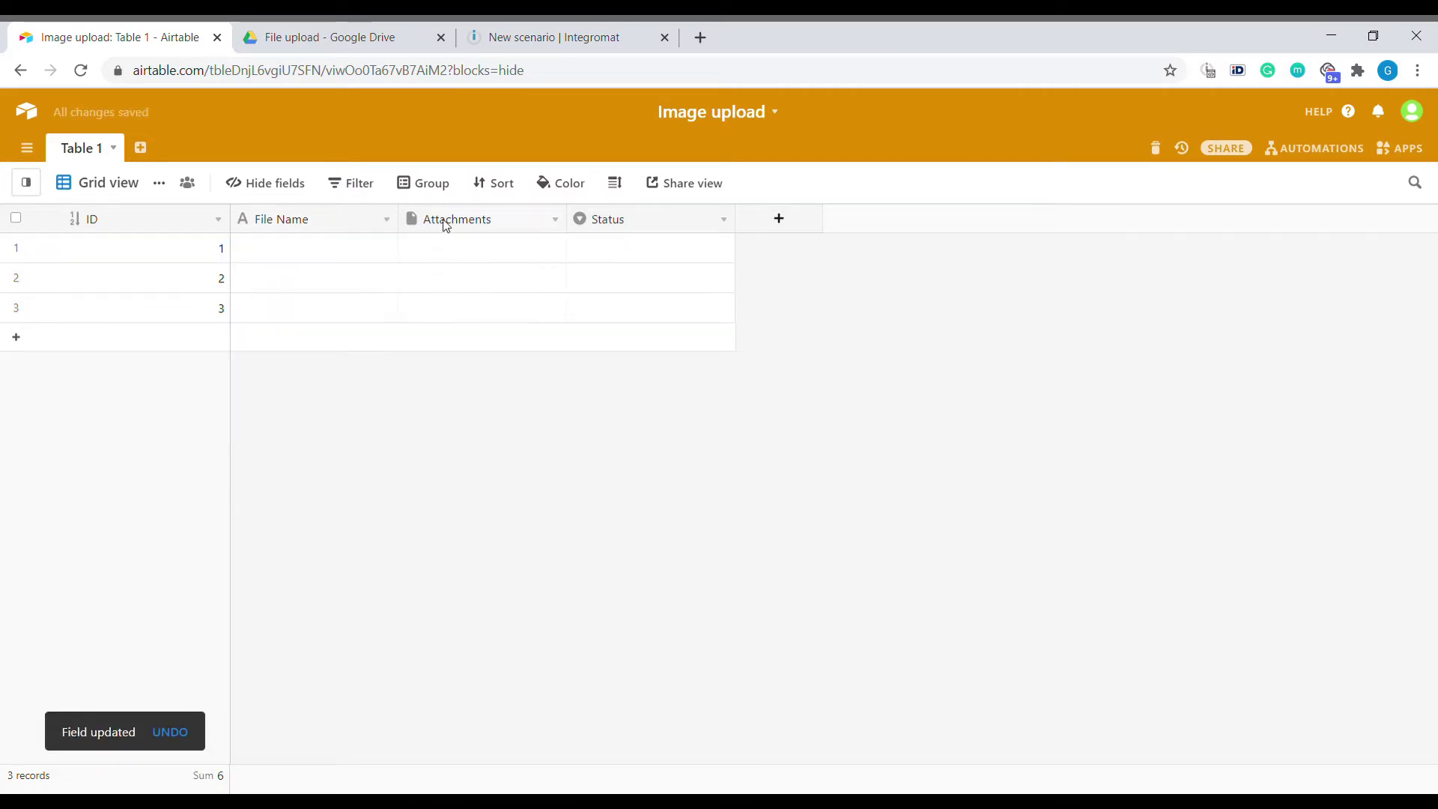
- Inspect the empty Attachments cells of the first records
click(449, 255)
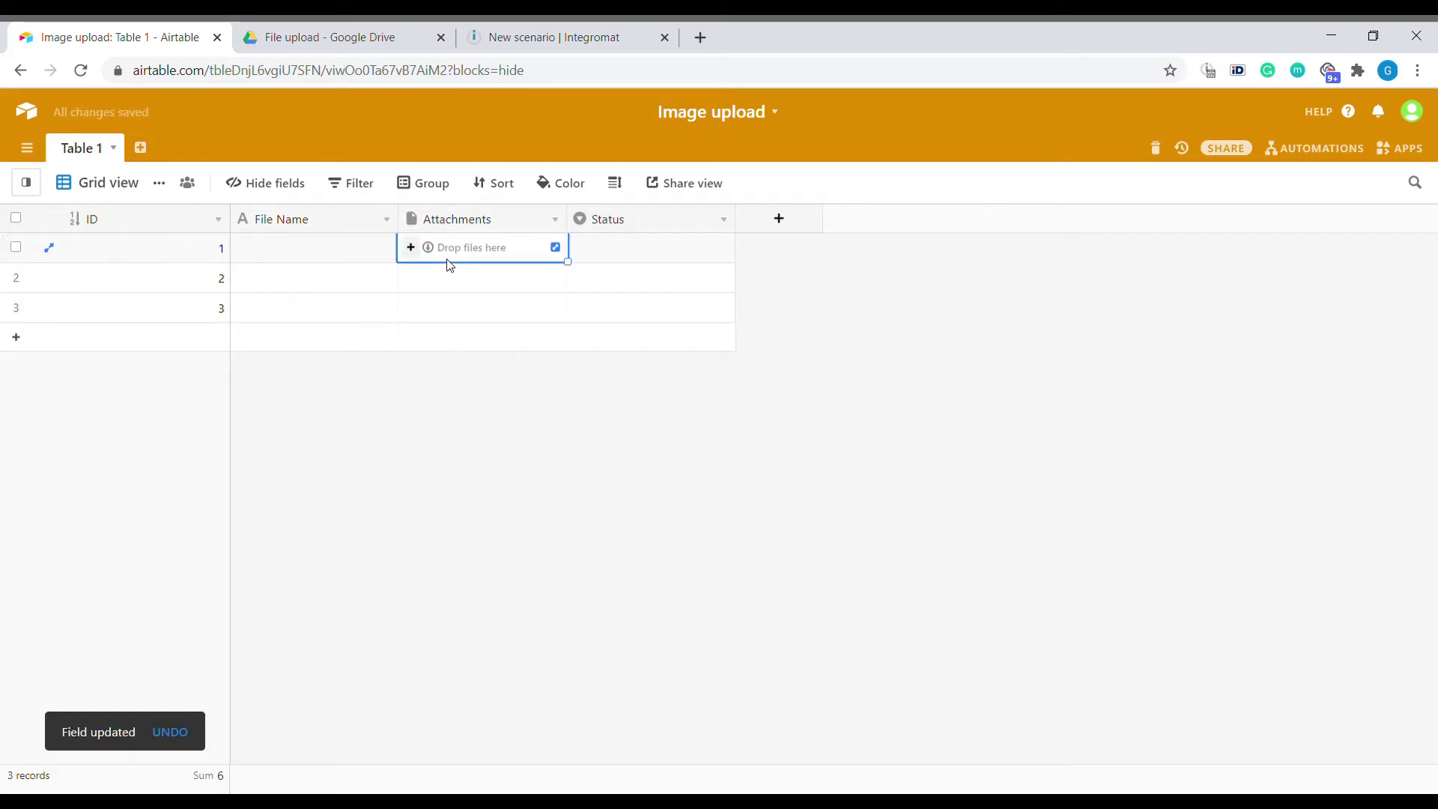
click(451, 279)
click(454, 309)
click(459, 259)
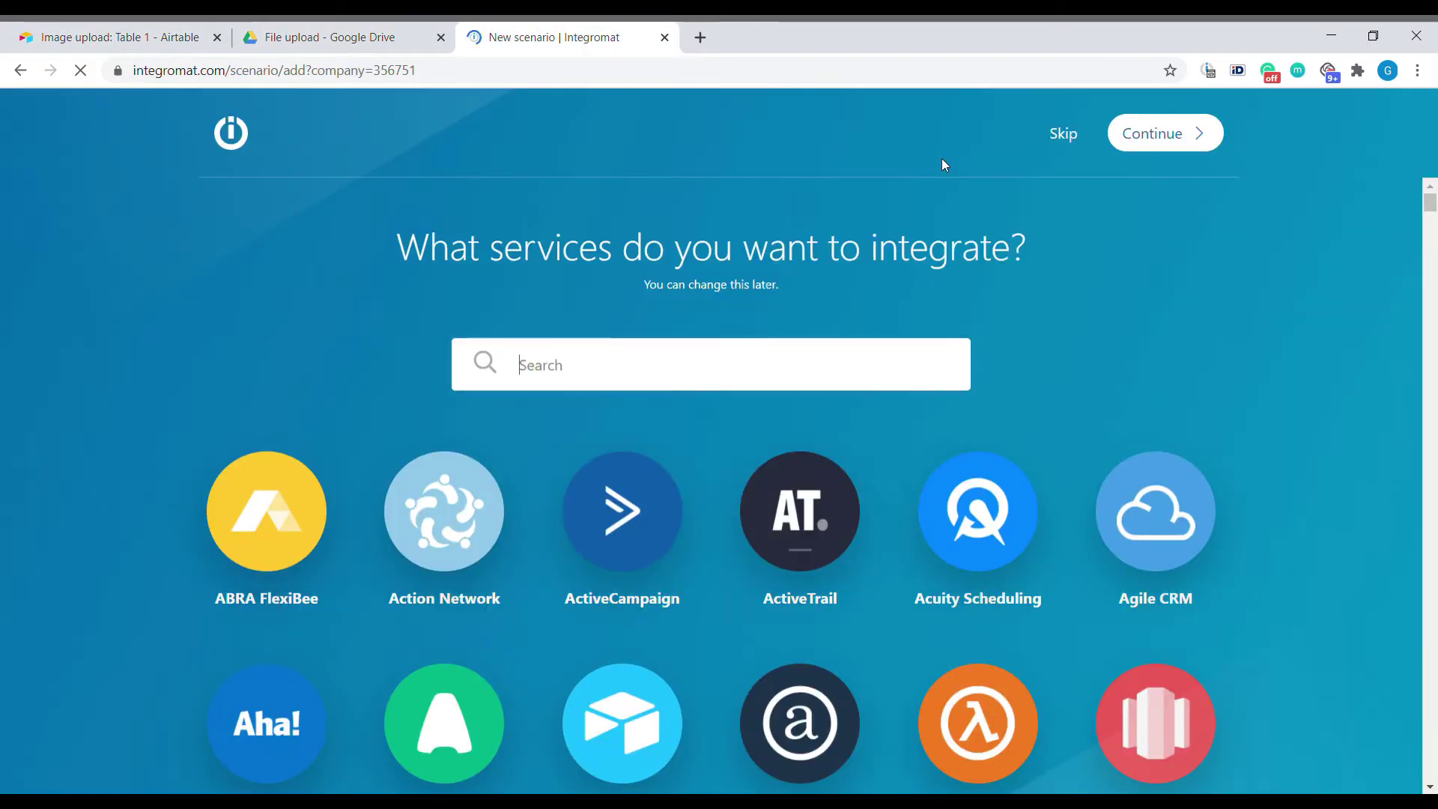
click(1065, 135)
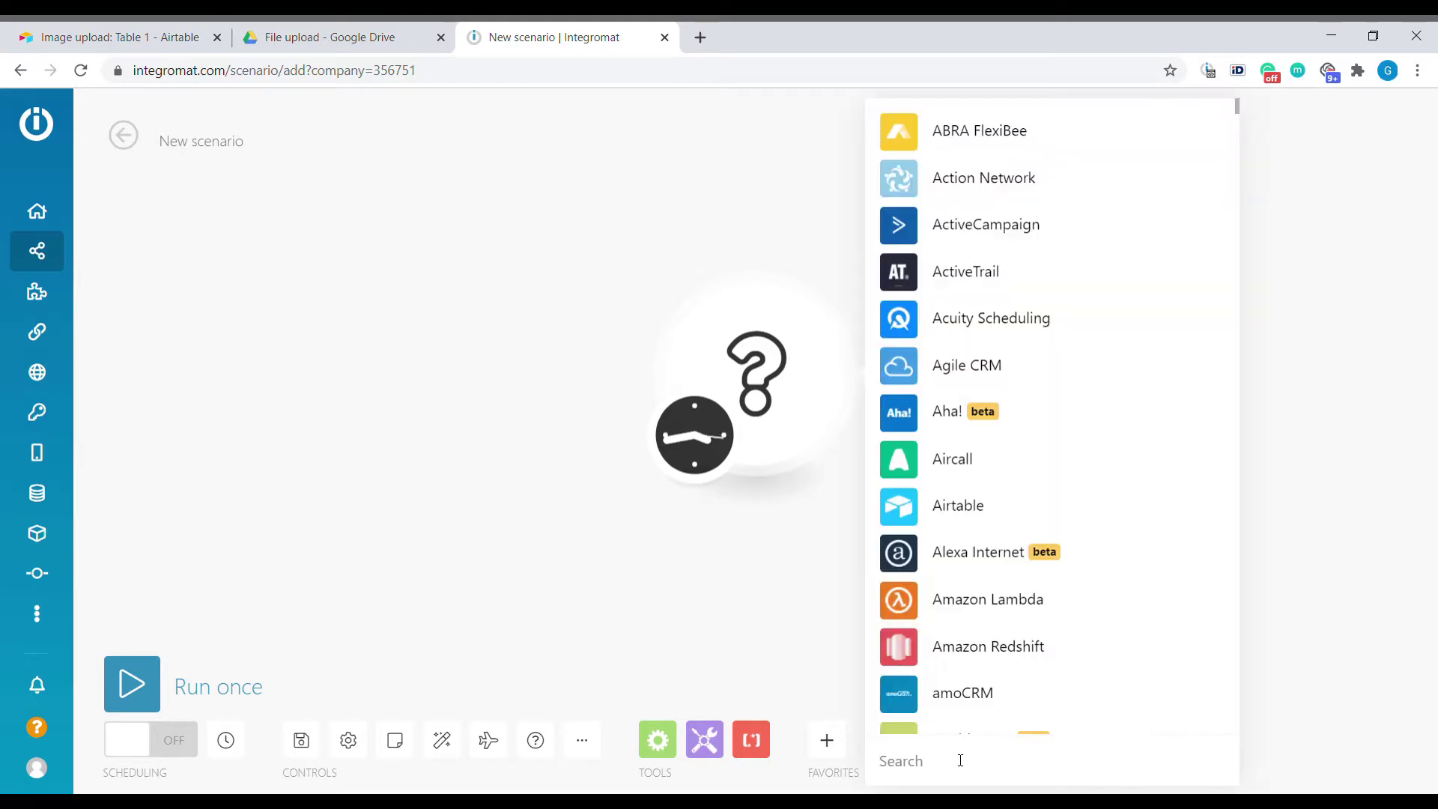
text(google)
scroll(979, 560, down, 3)
click(980, 560)
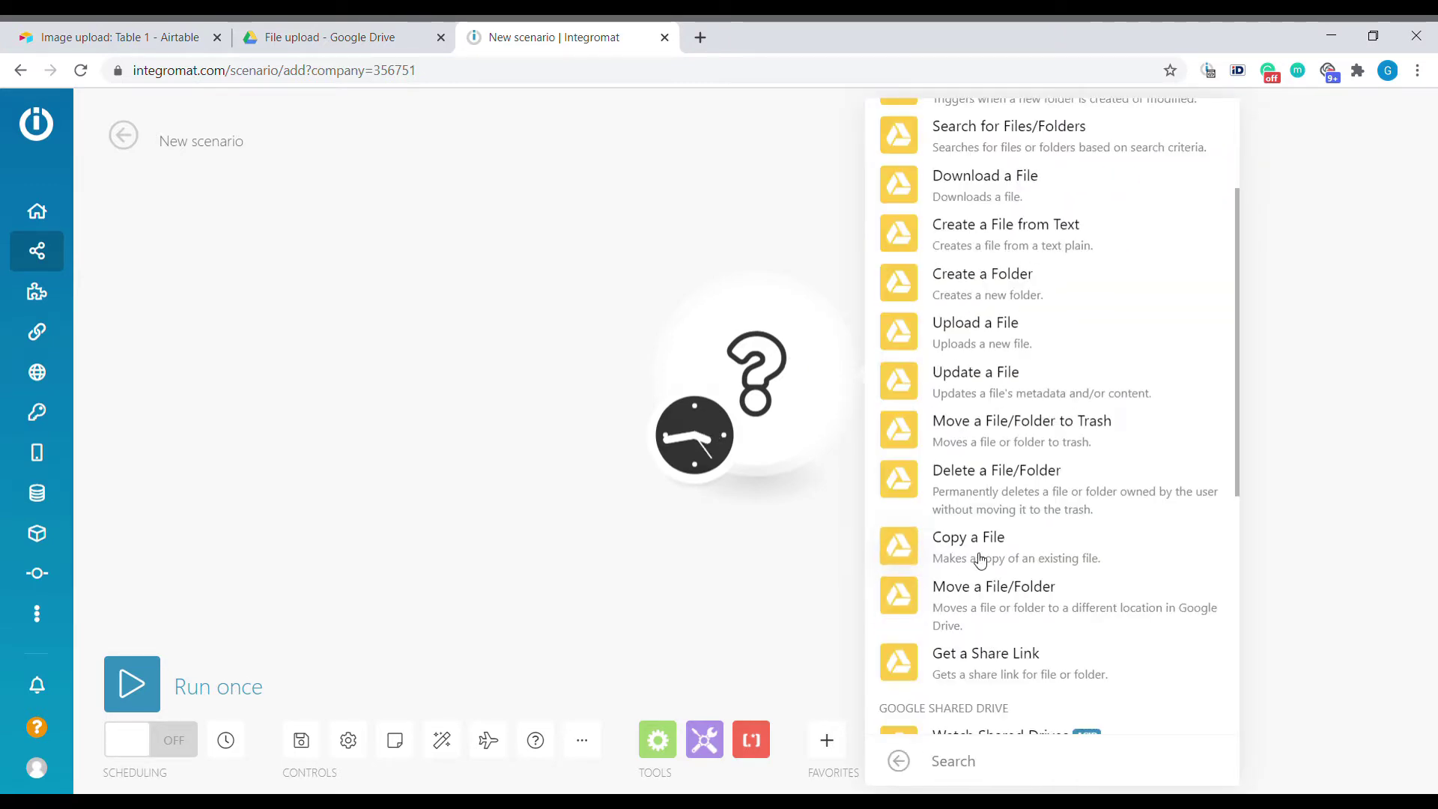
scroll(980, 561, up, 3)
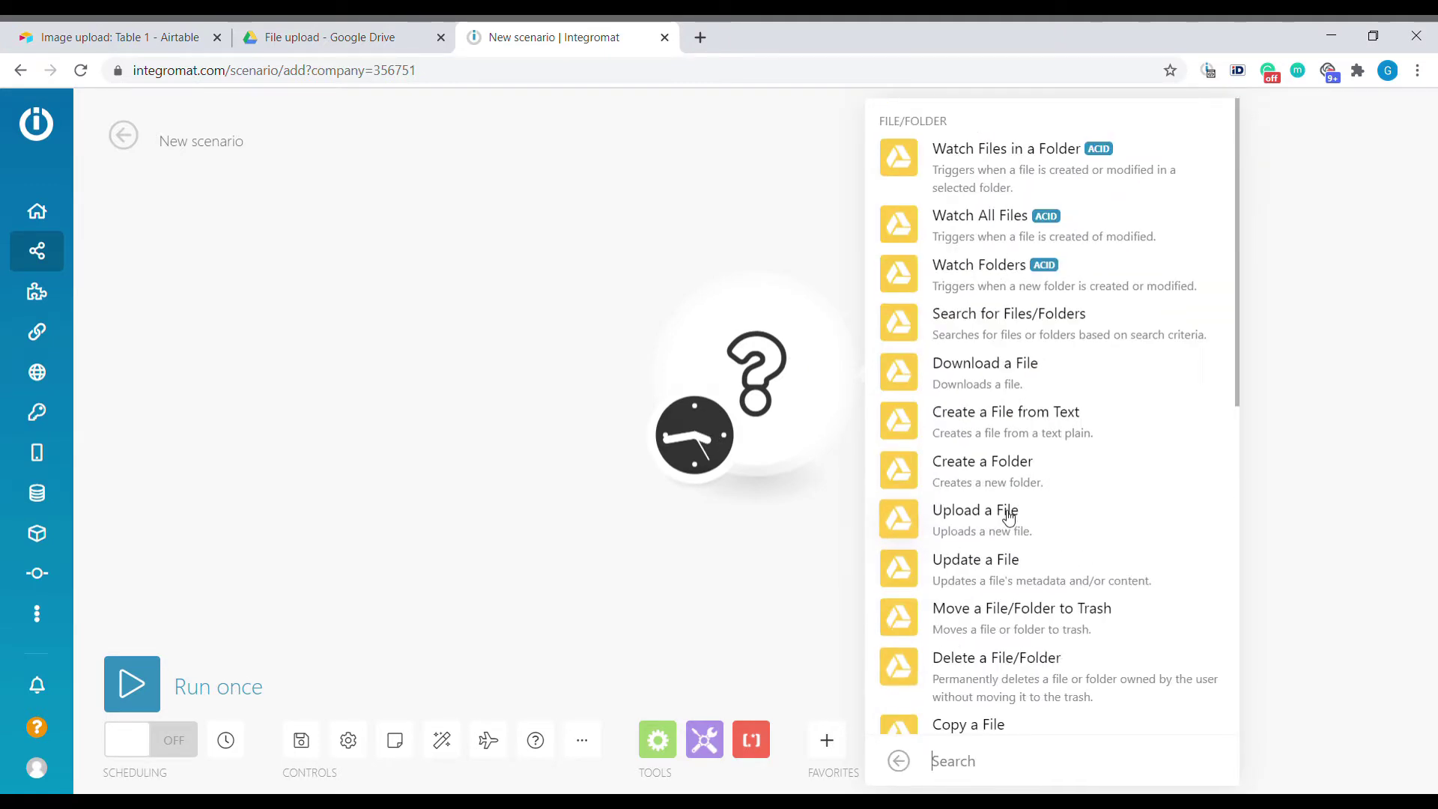
click(1056, 169)
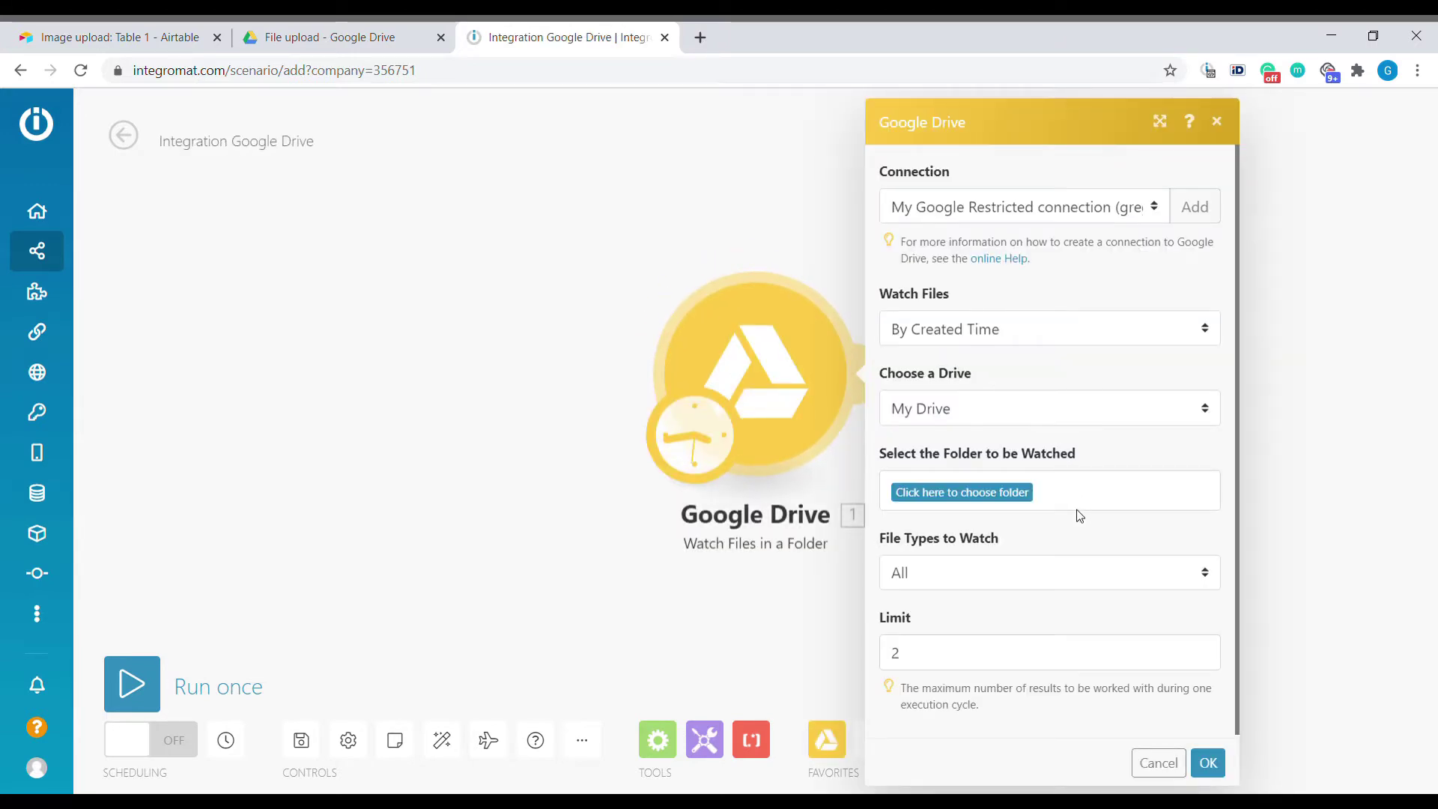
- Point the trigger at /Transit/File upload with a limit of 20, starting from now on
click(352, 36)
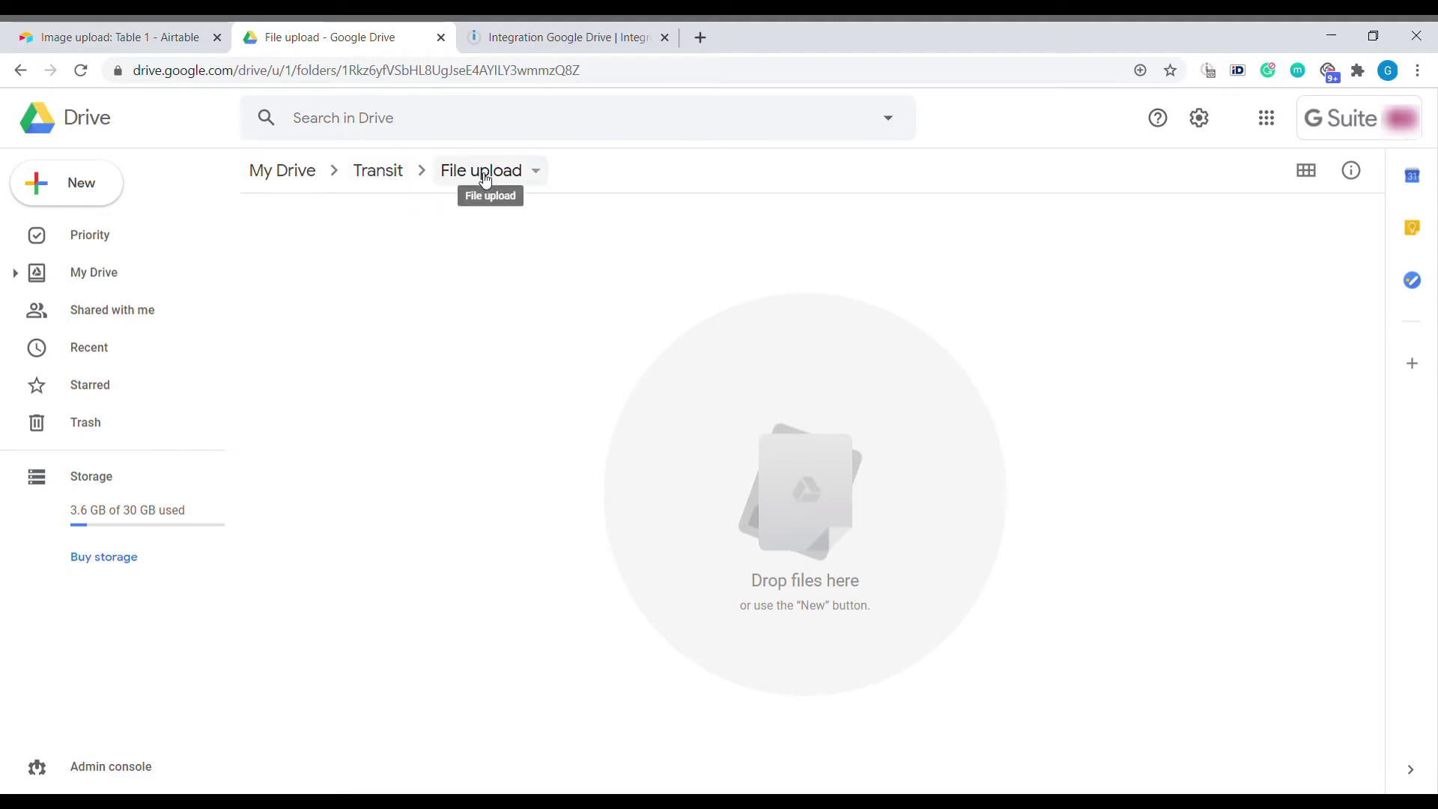
click(569, 25)
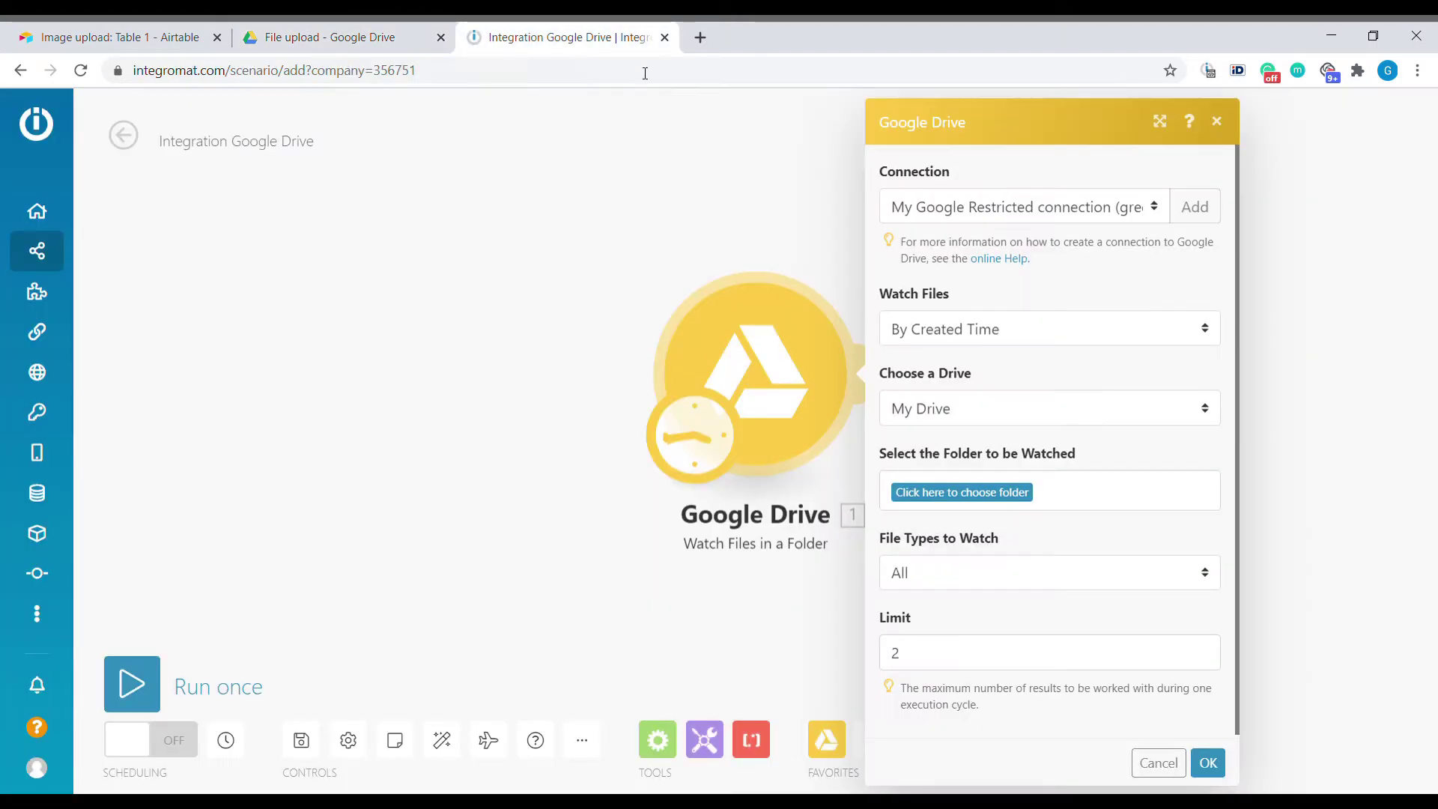
click(999, 499)
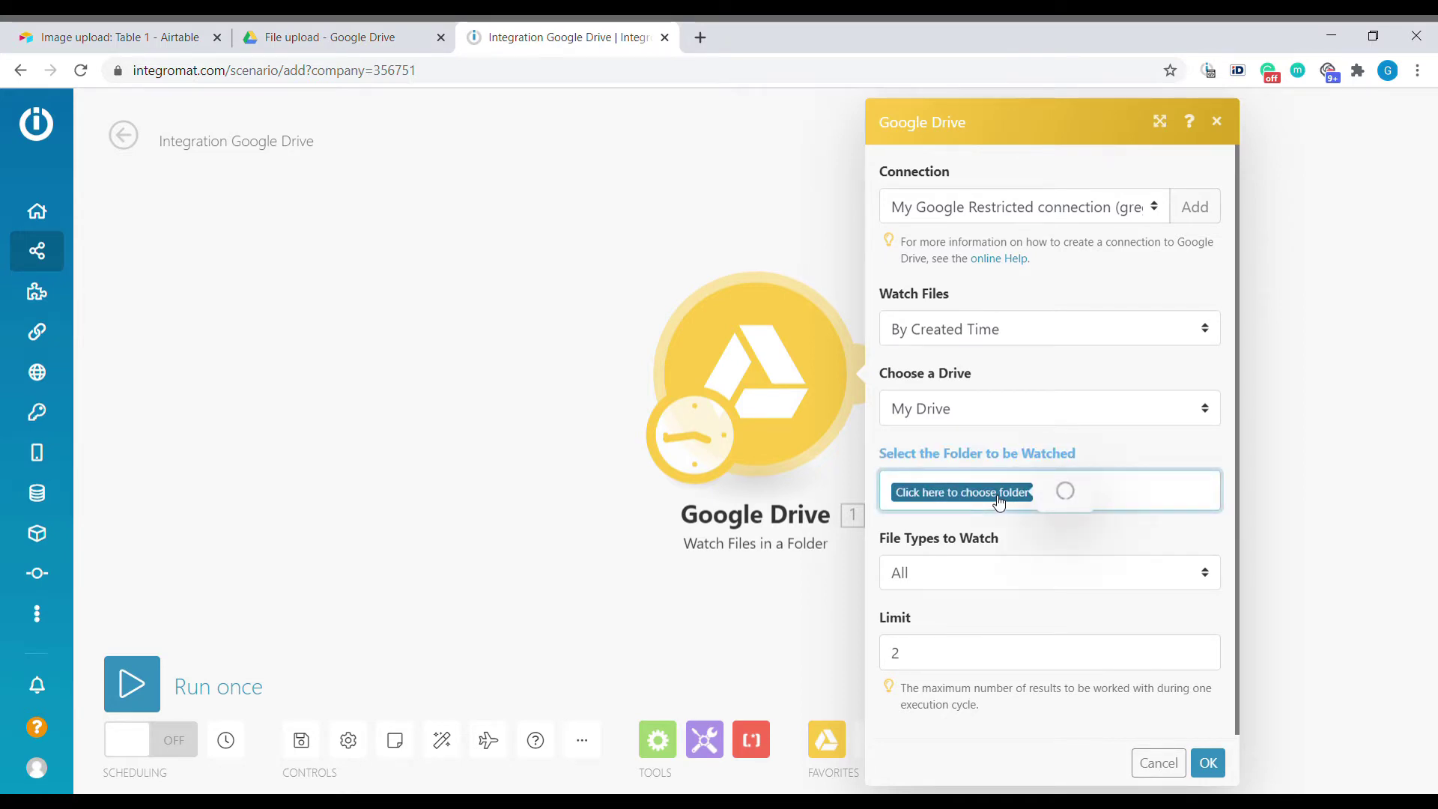
click(1019, 648)
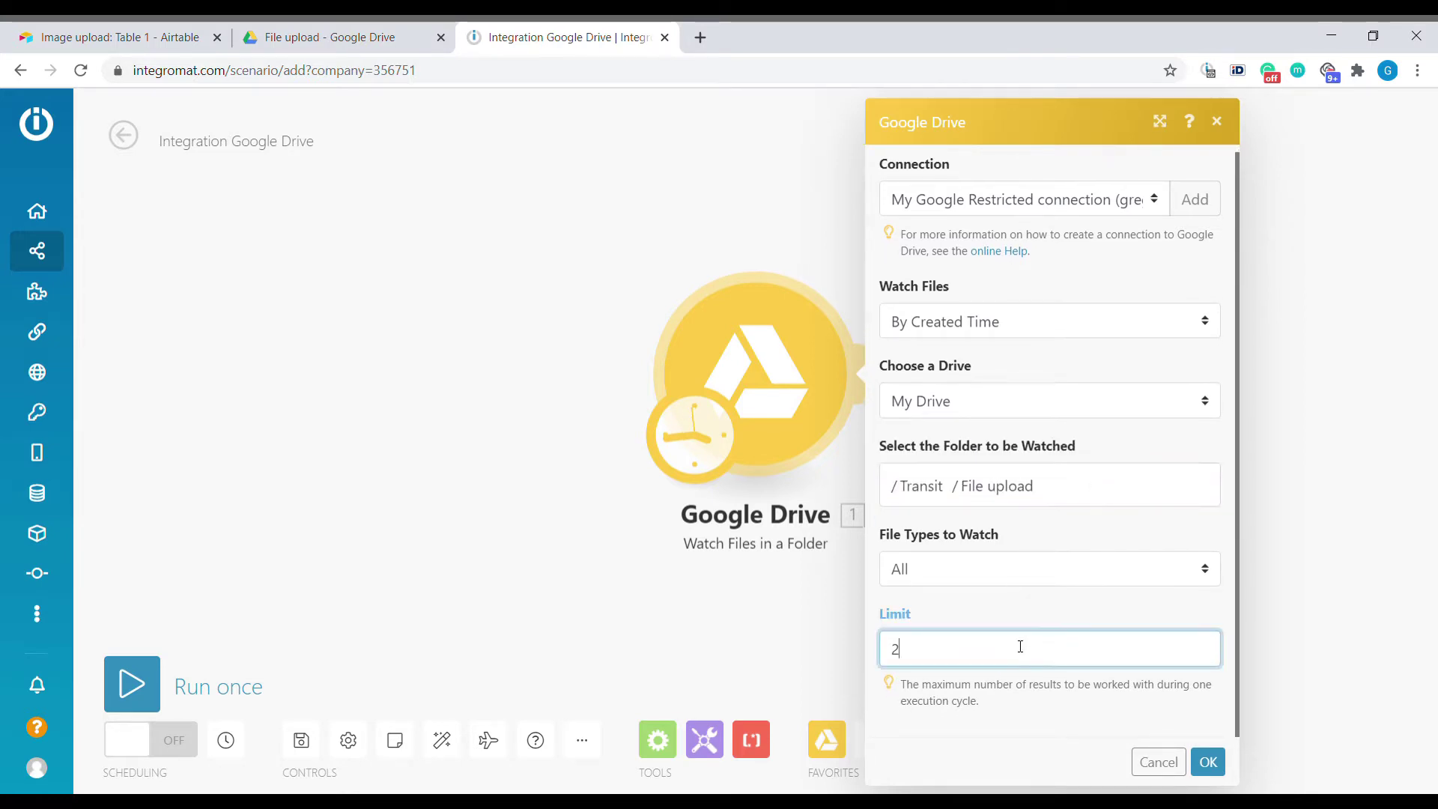
text(0)
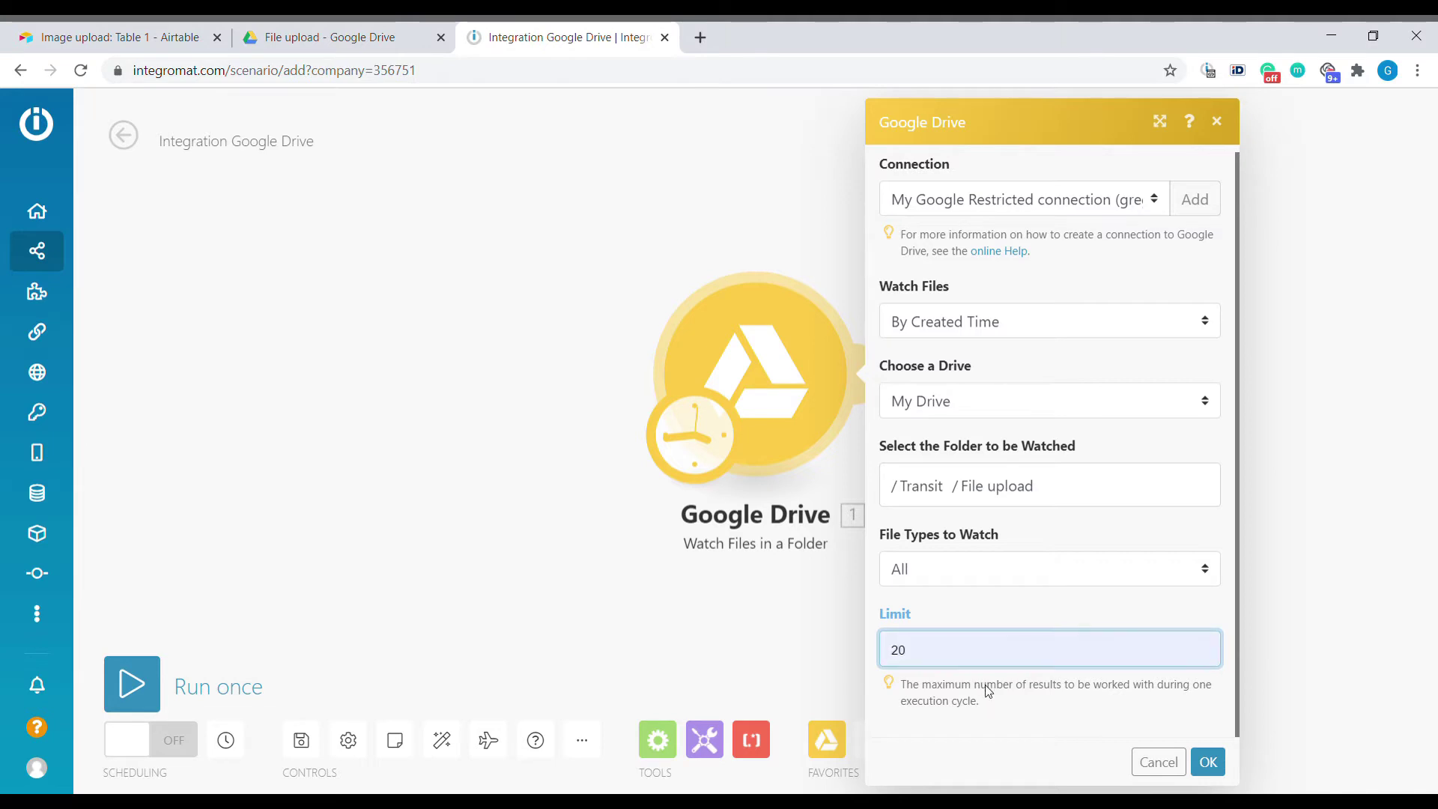
click(1208, 762)
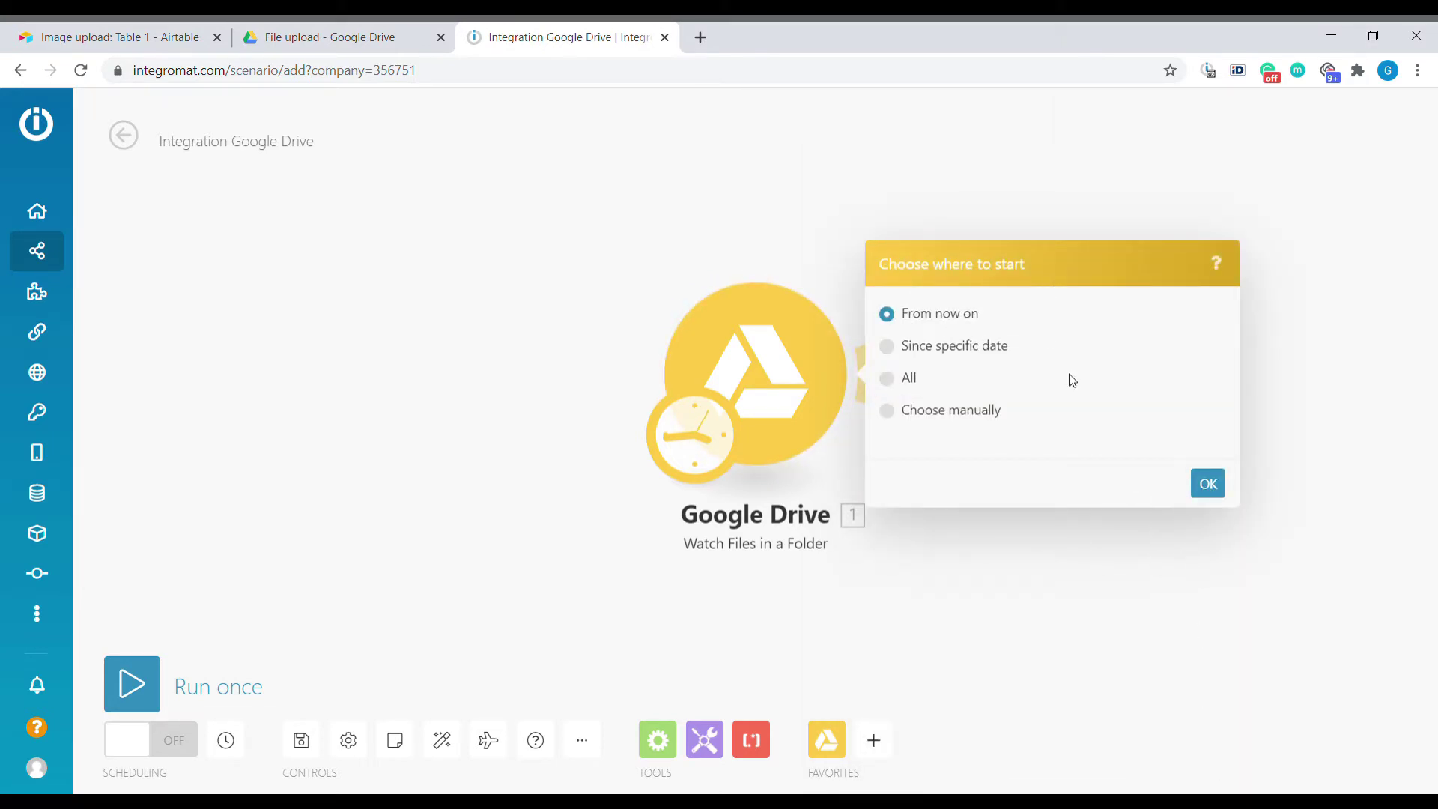
click(1210, 484)
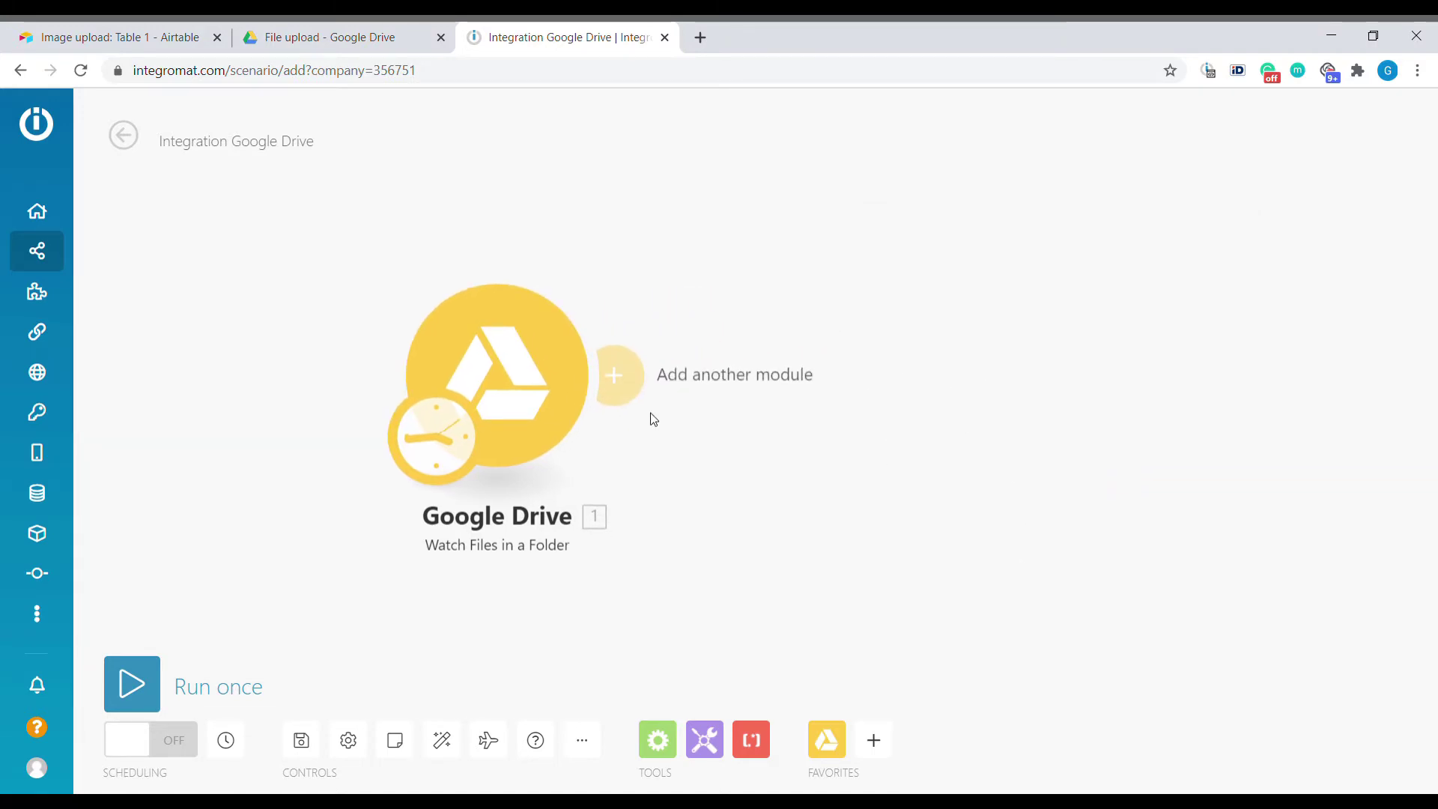
- Add a Google Drive Get a Share Link module after the trigger
click(322, 33)
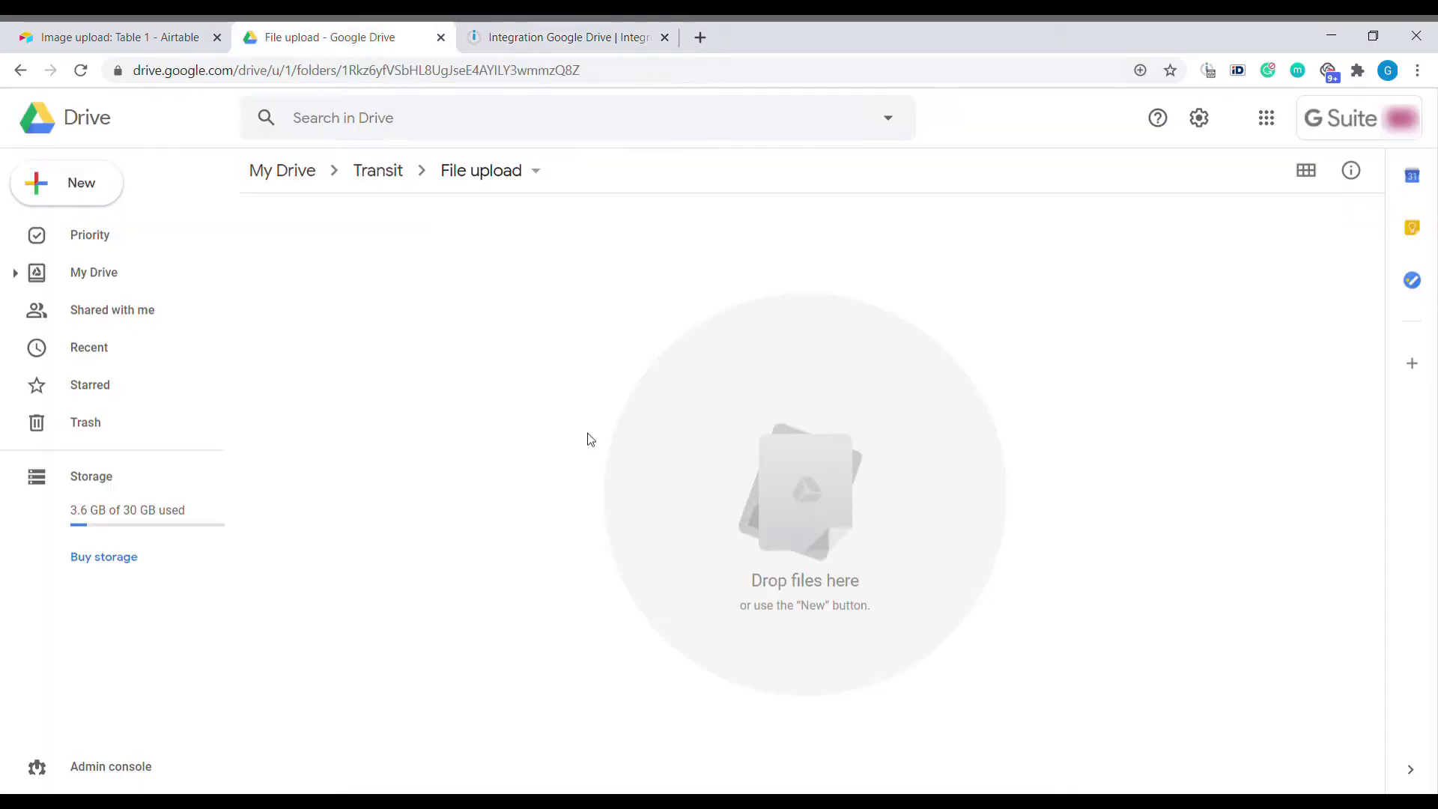
click(515, 29)
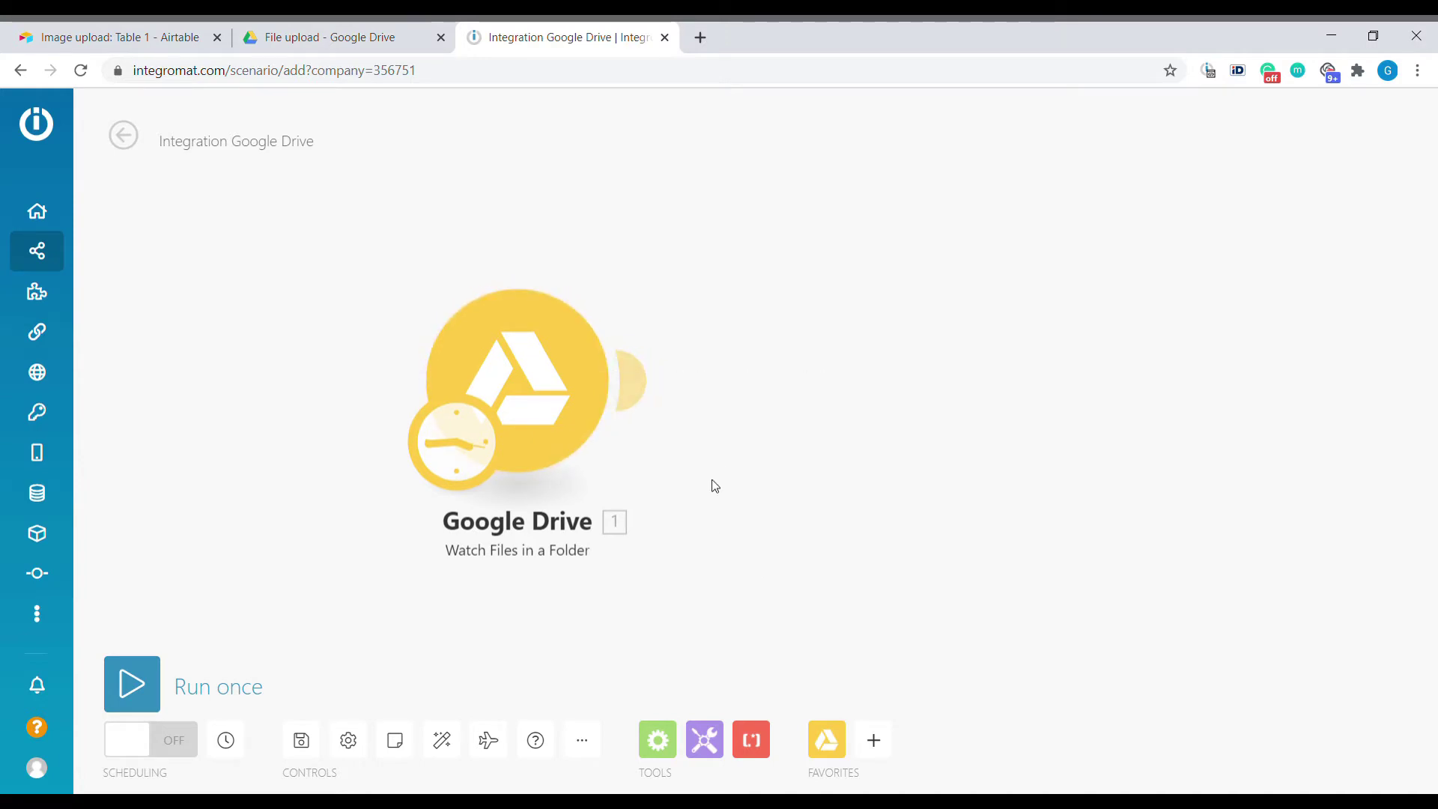
click(827, 740)
scroll(862, 646, down, 5)
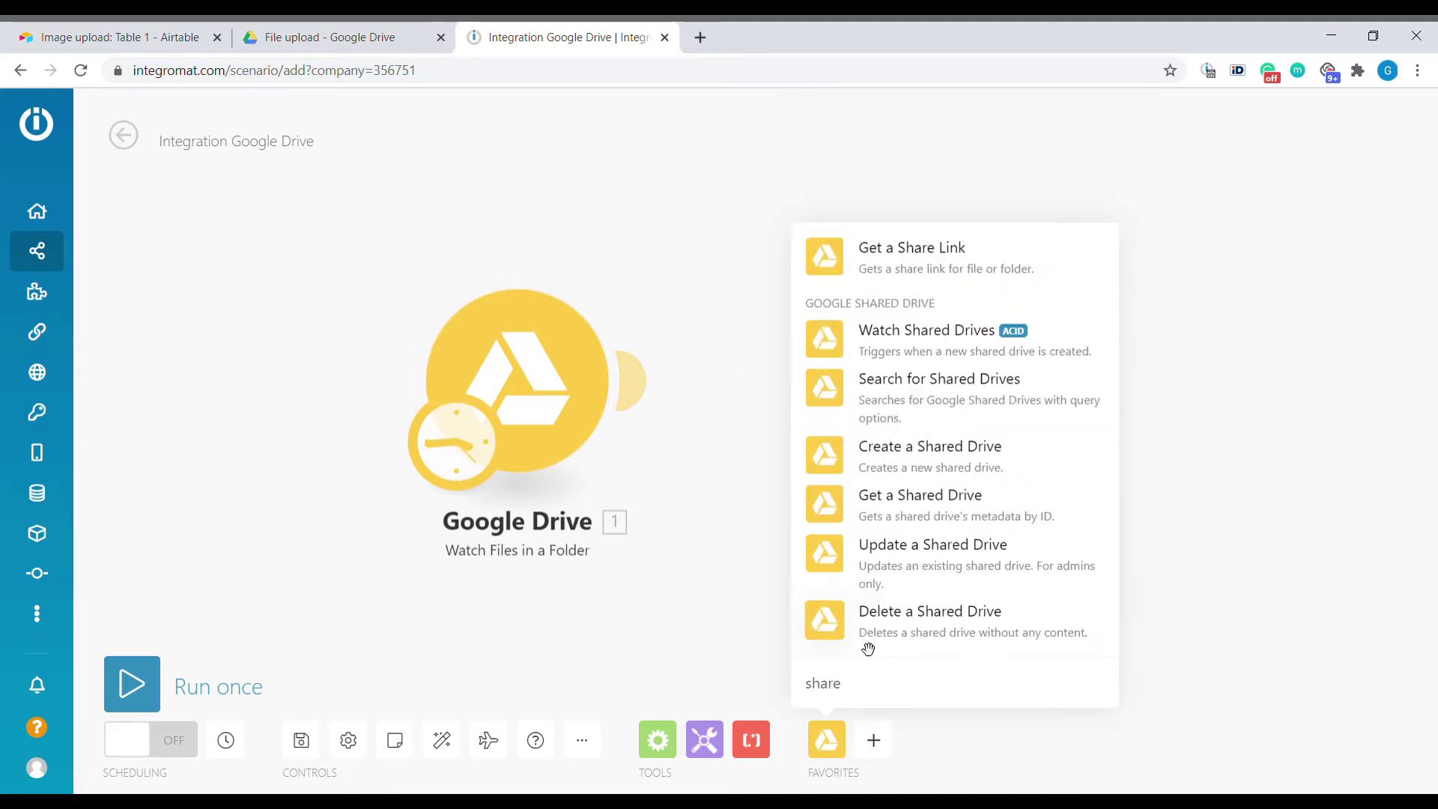
drag(867, 642, 841, 395)
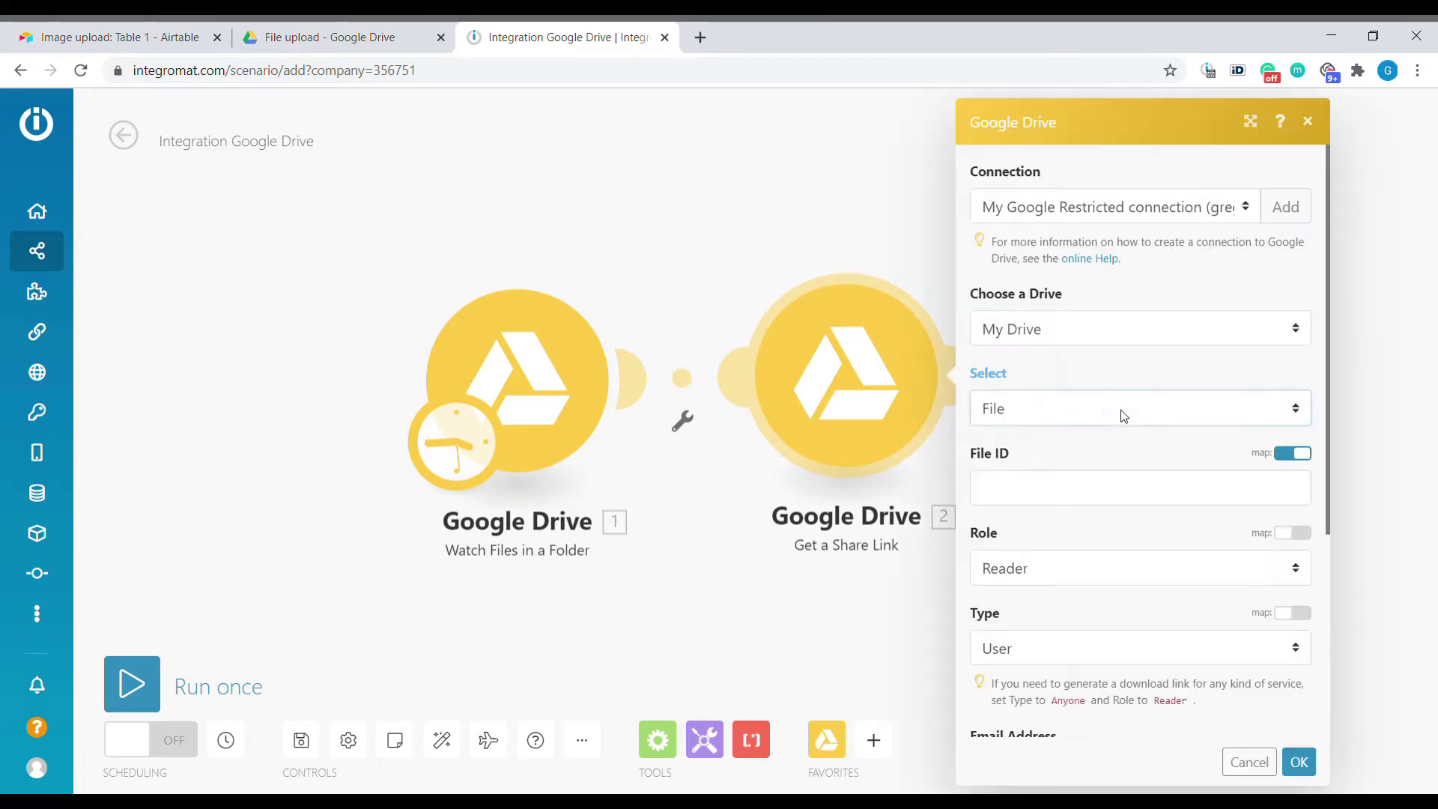
click(829, 199)
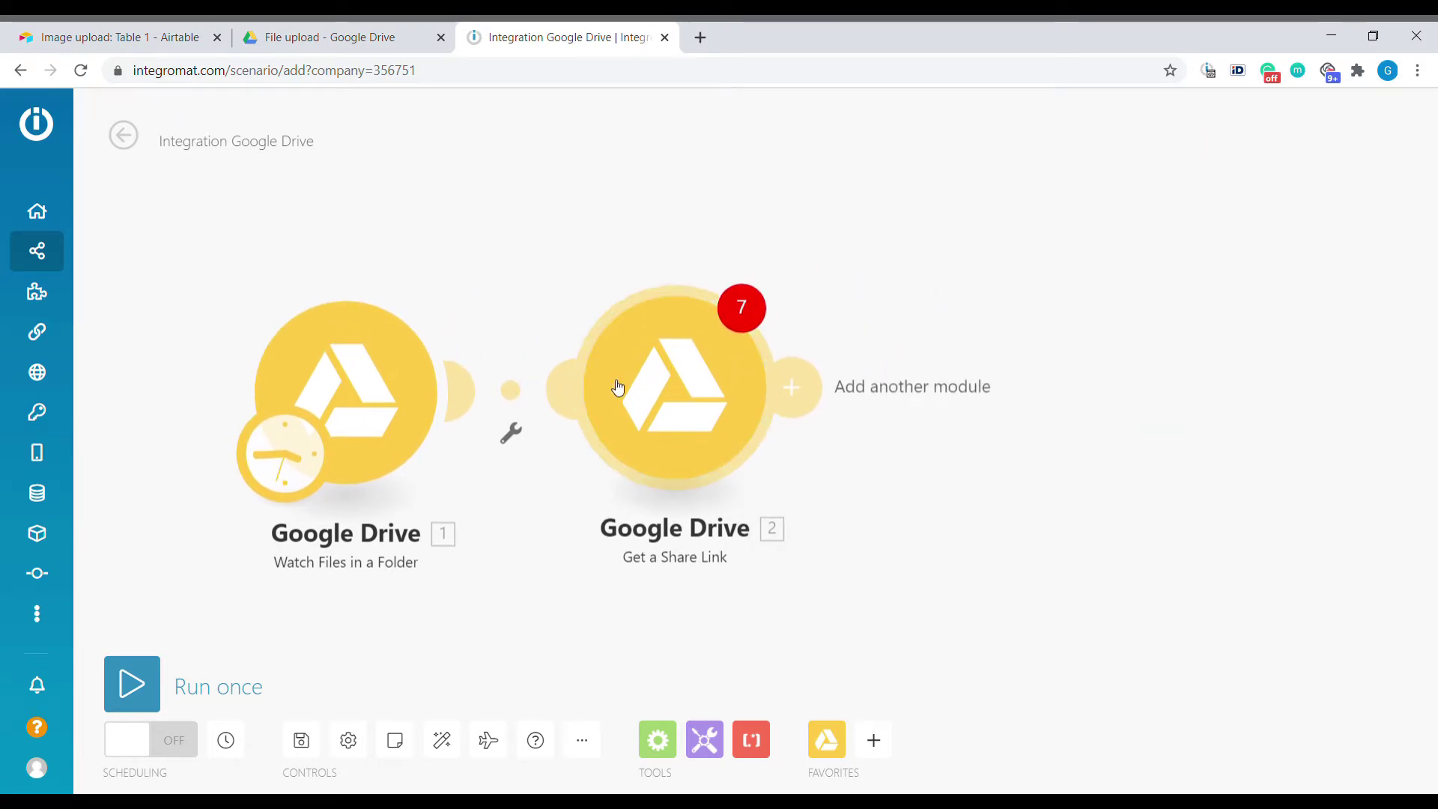
- Map 1. File ID into File ID and share with Anyone as Reader, then save
click(730, 408)
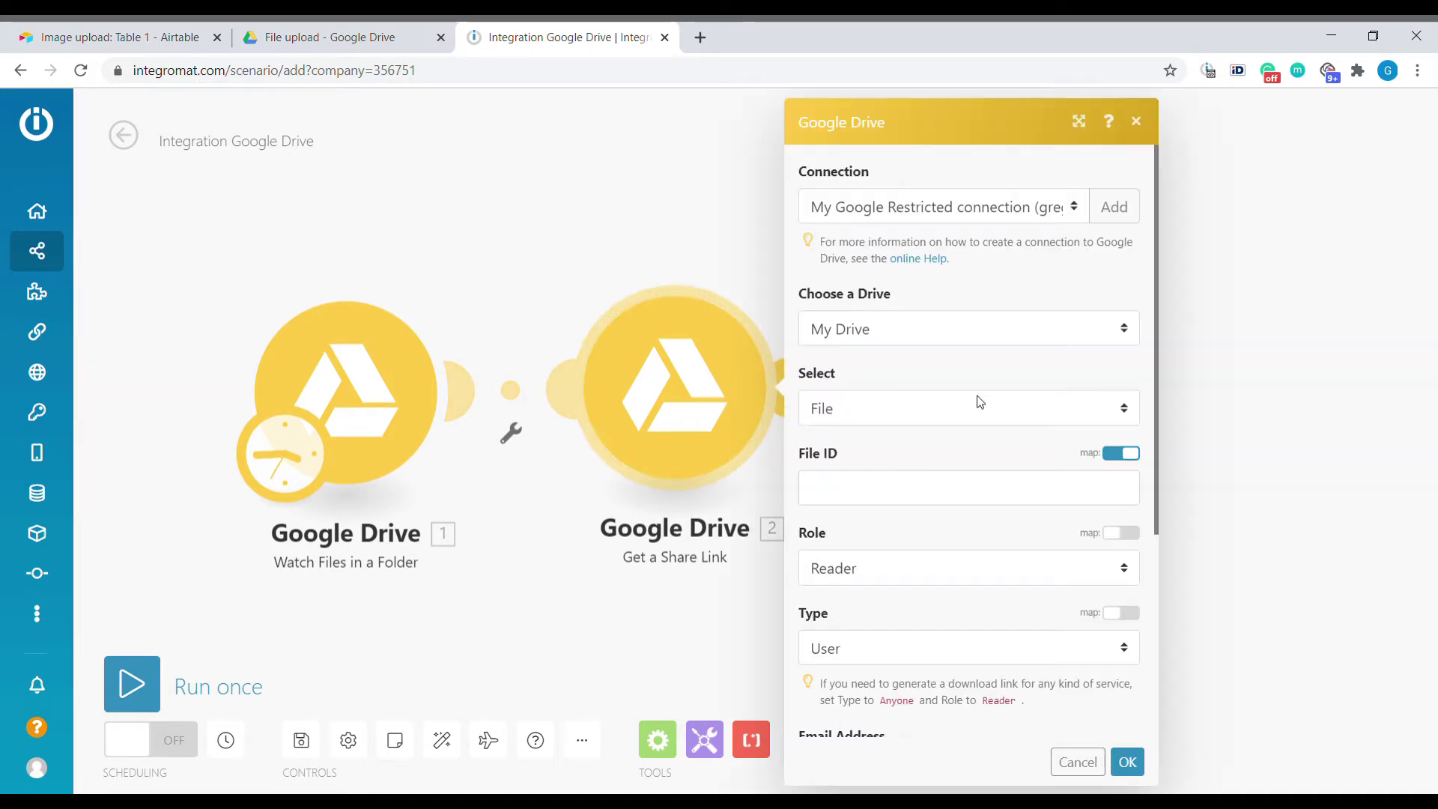
click(961, 504)
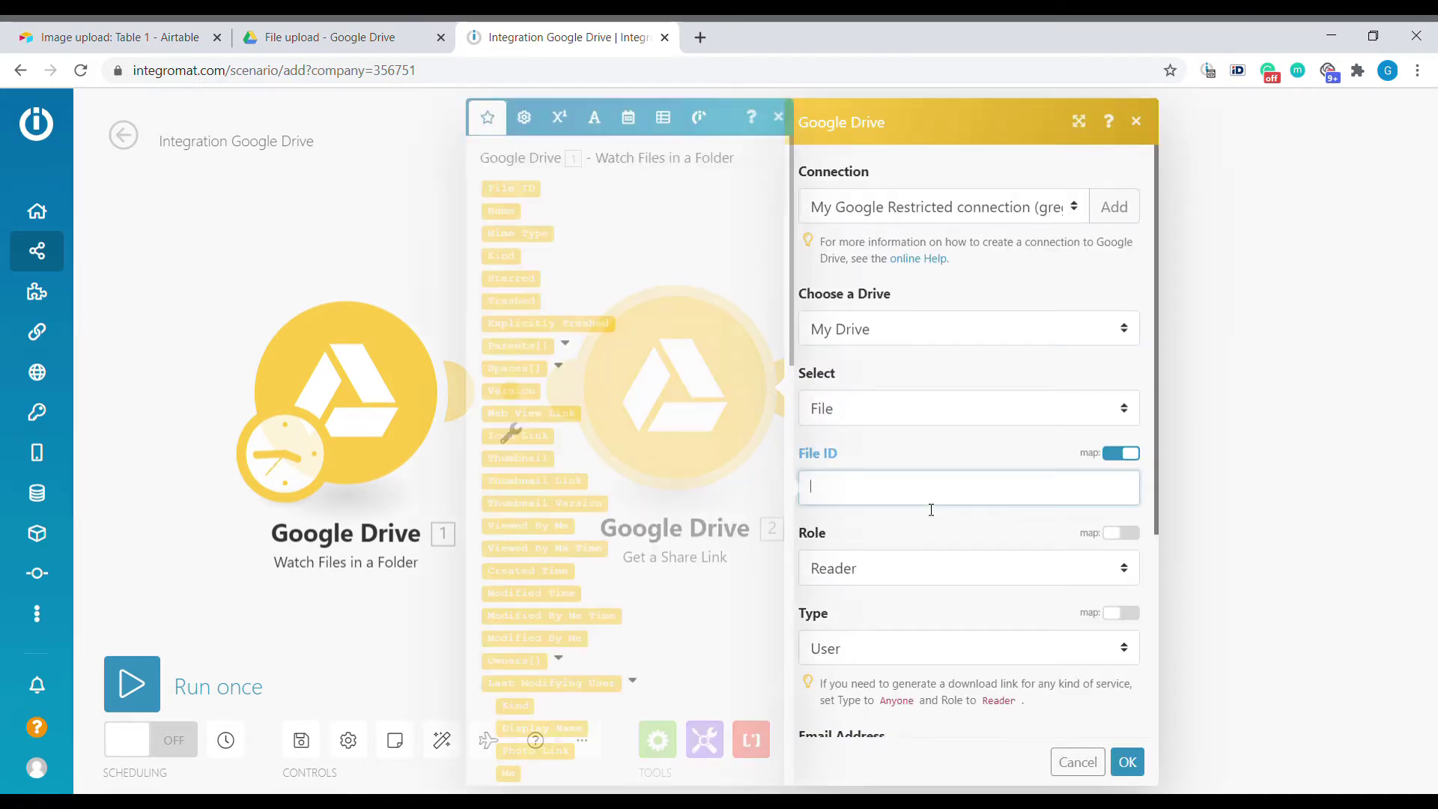
click(534, 197)
scroll(977, 453, down, 2)
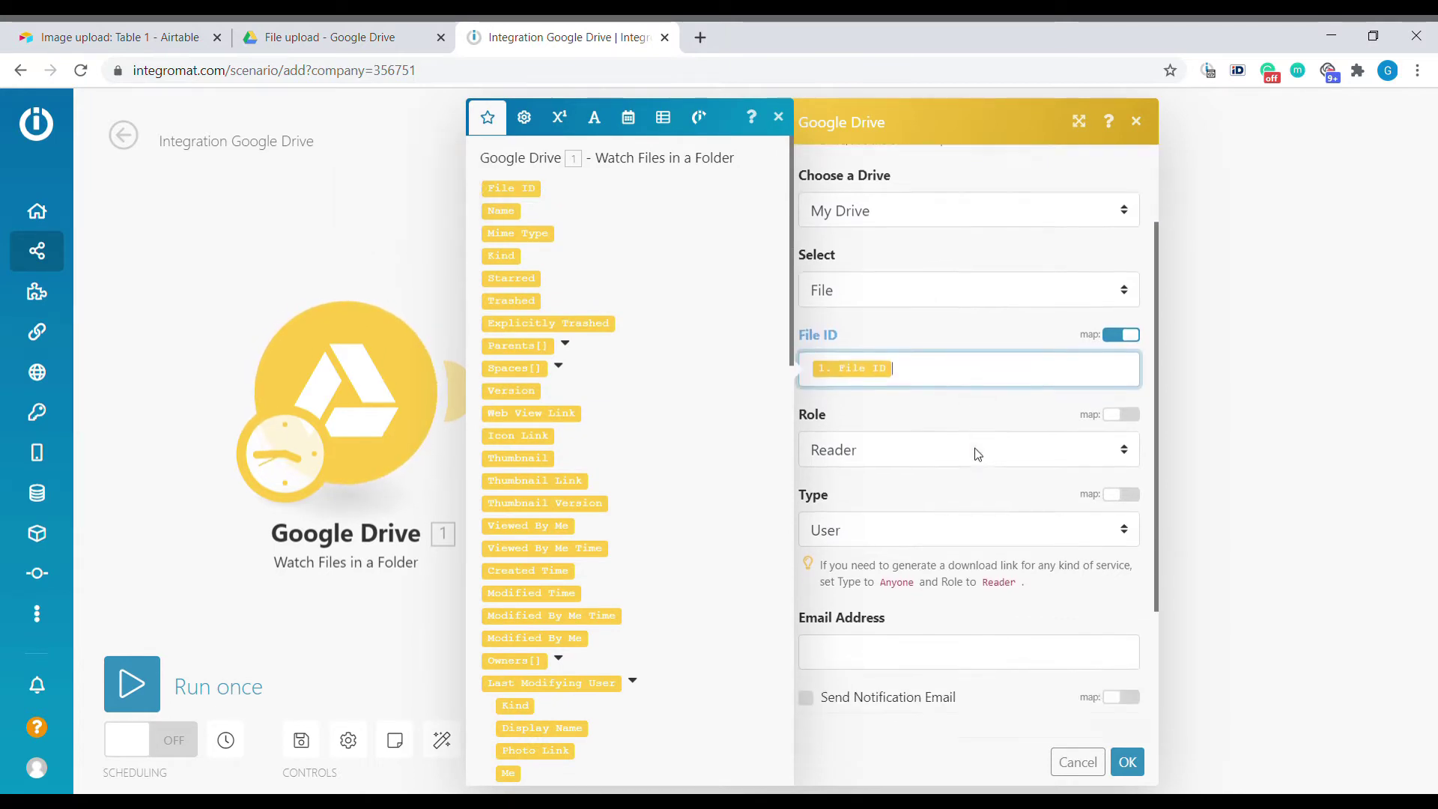
scroll(972, 455, down, 1)
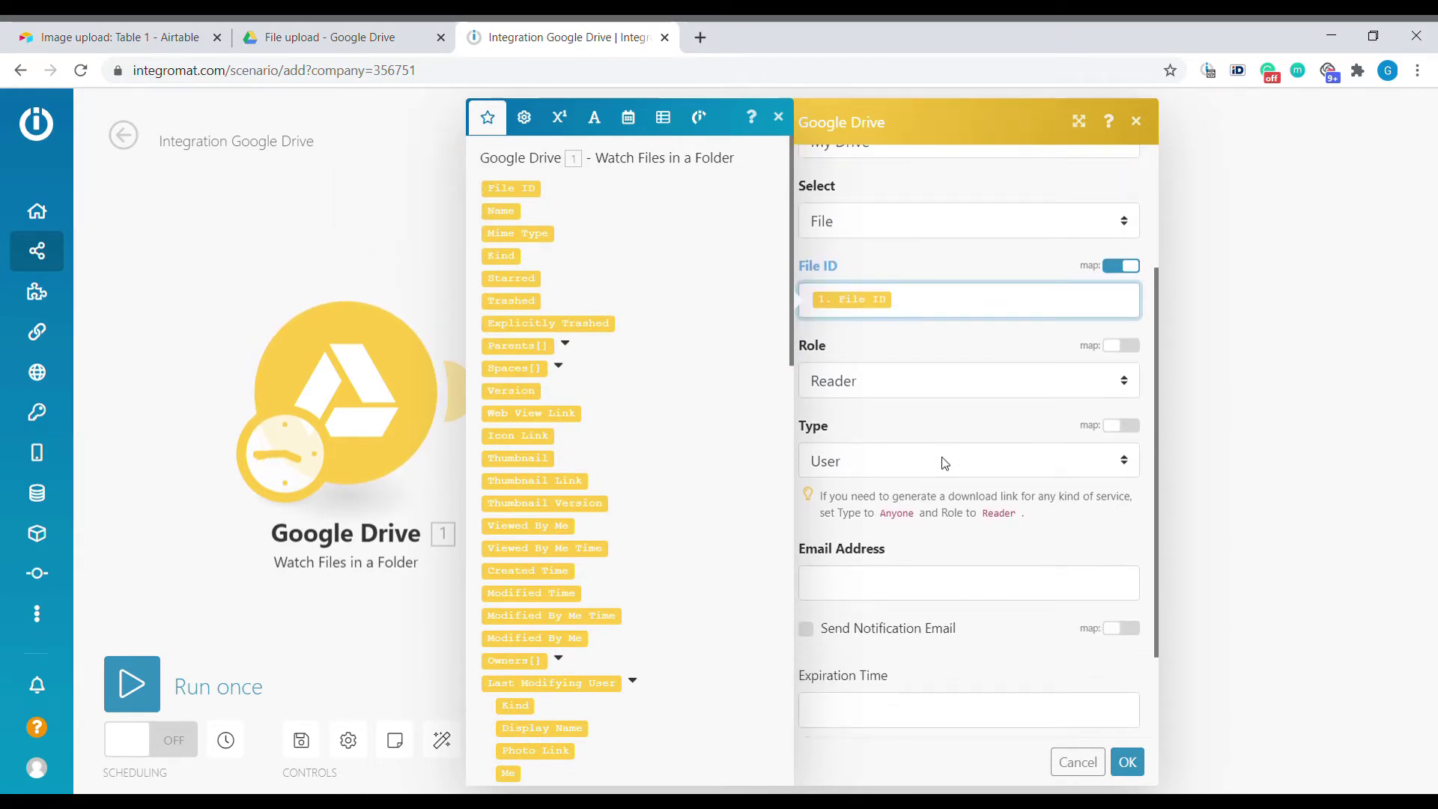
click(946, 464)
click(883, 552)
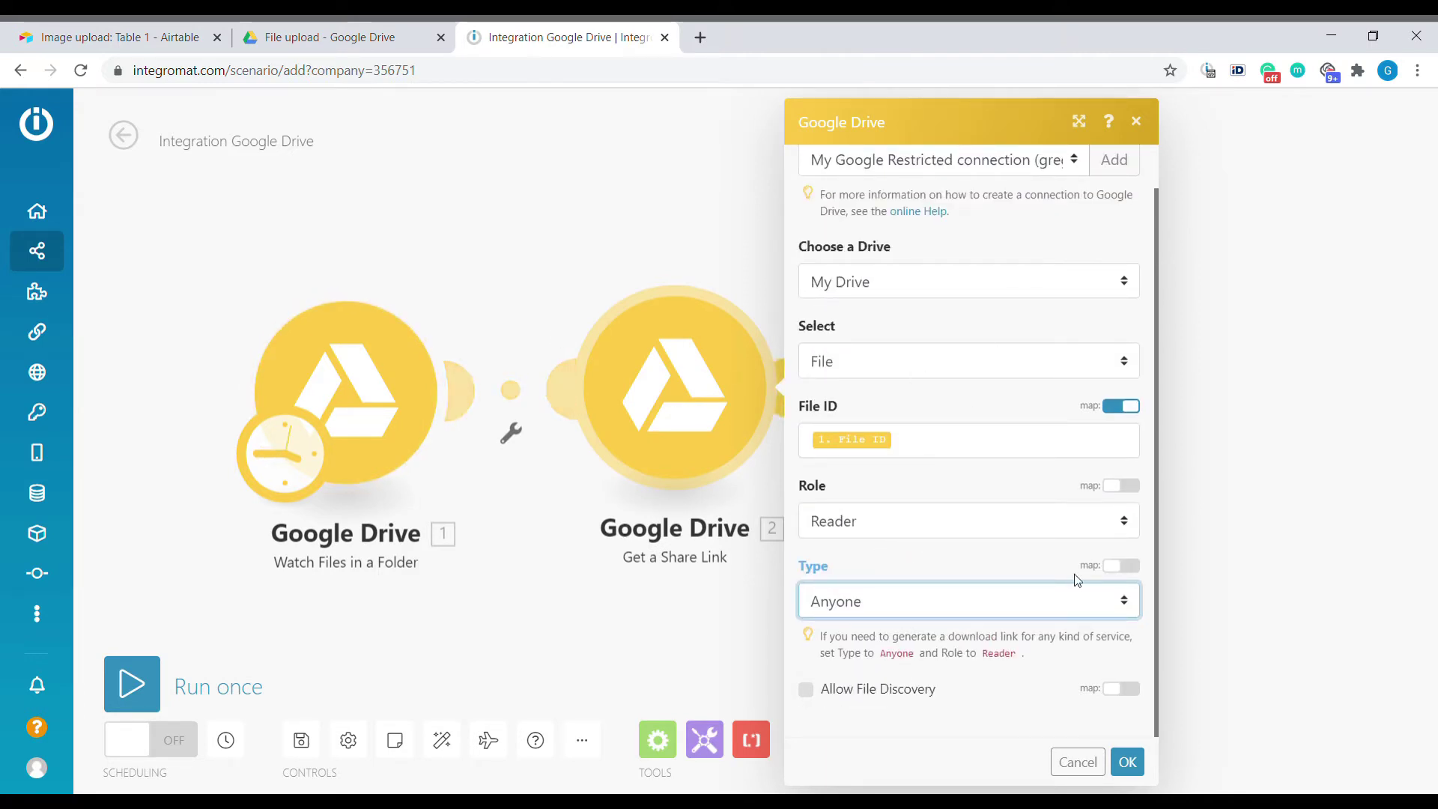
click(1129, 762)
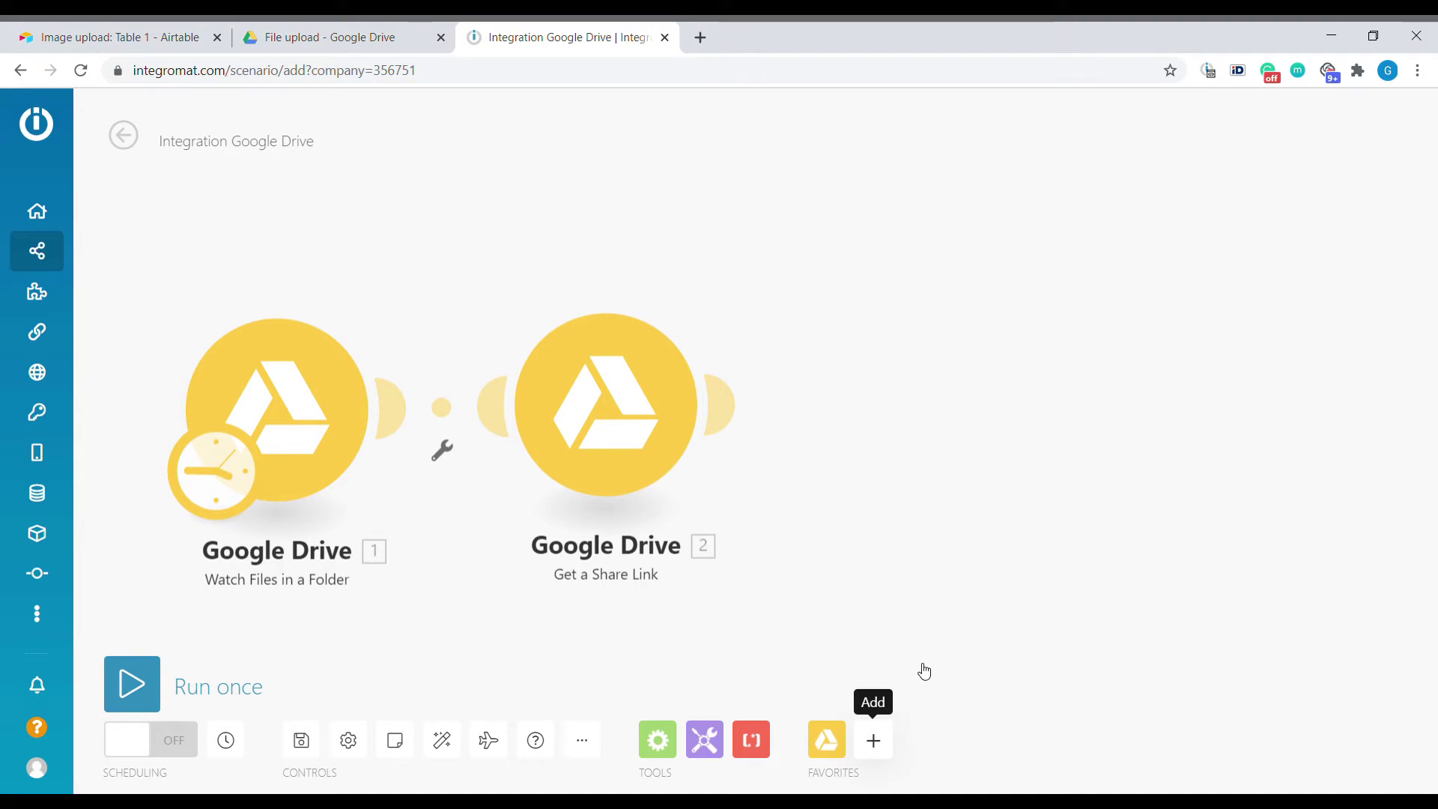
- Add Airtable's Create a record module, found by searching 'airt', as the third step
text(airt)
click(910, 550)
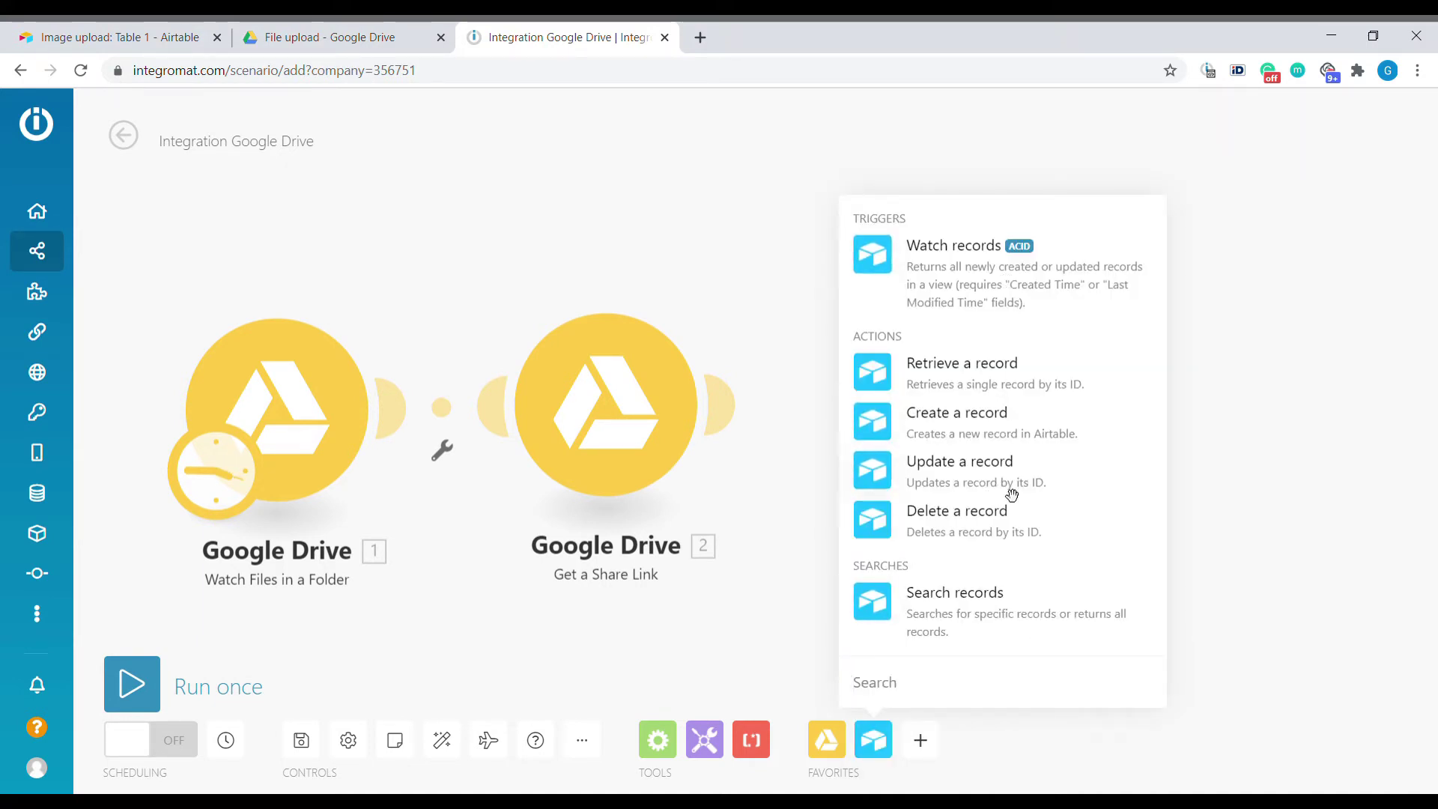
click(1000, 431)
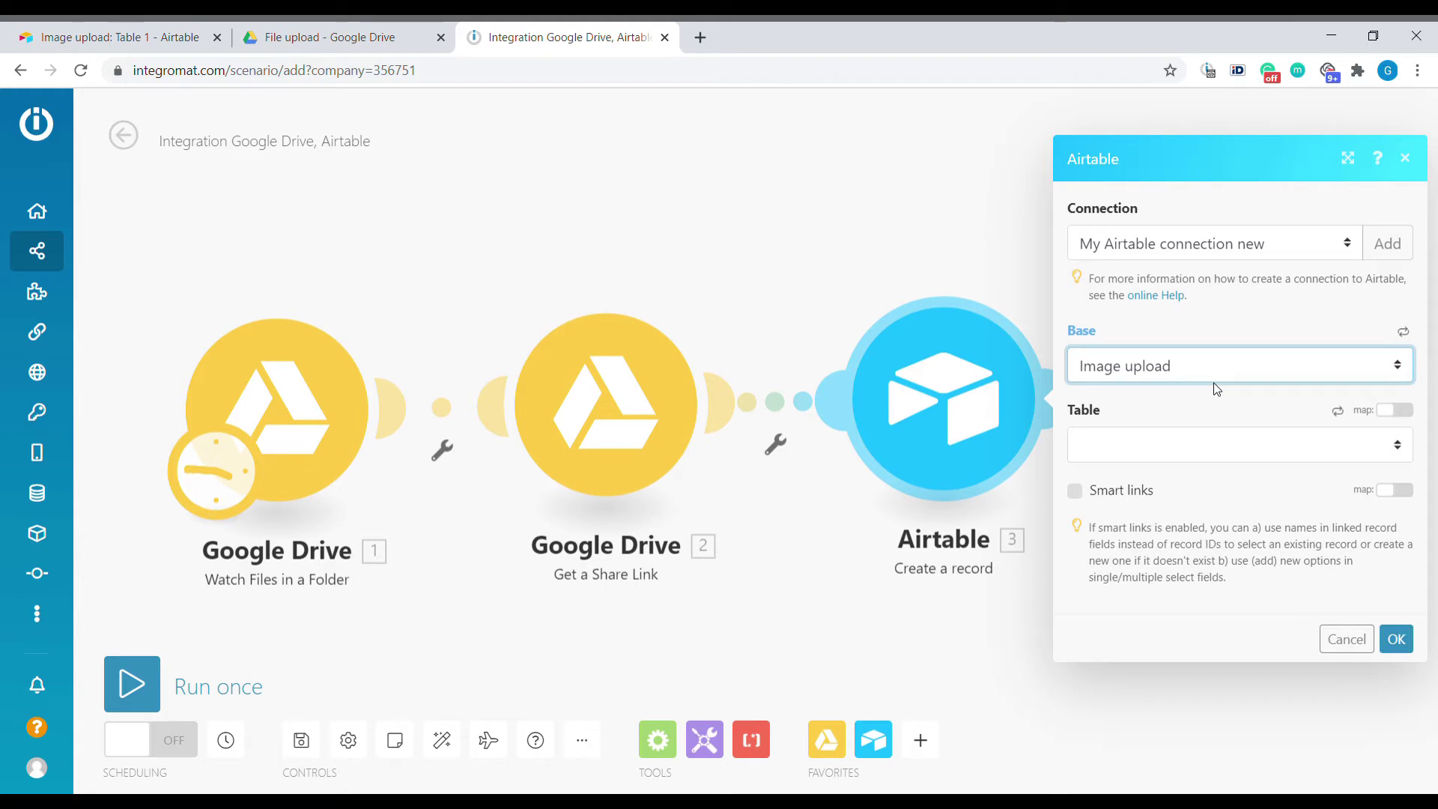
- Target Table 1 and map the watched file's 1. Name into the File Name field
click(1206, 443)
click(1184, 487)
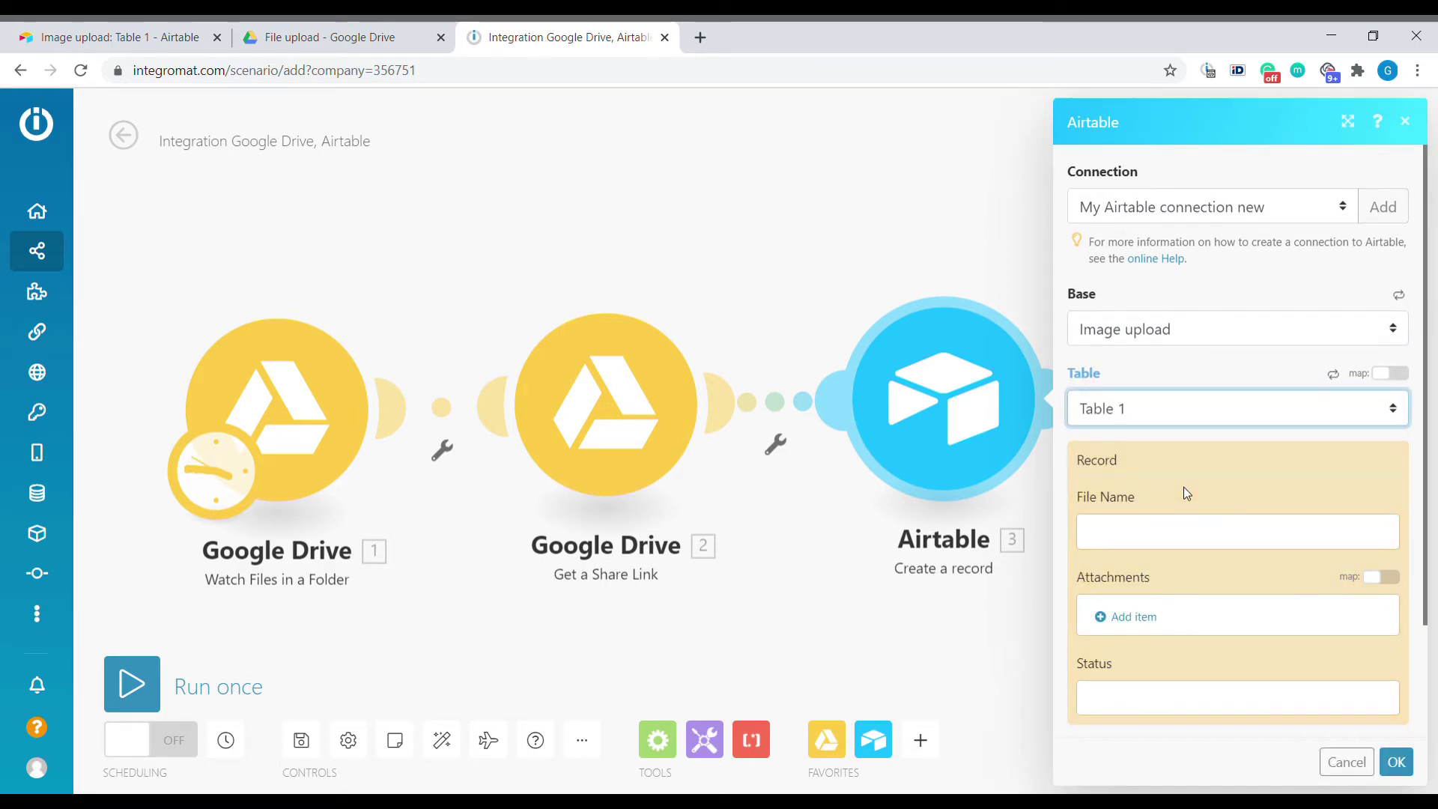
scroll(1187, 486, down, 2)
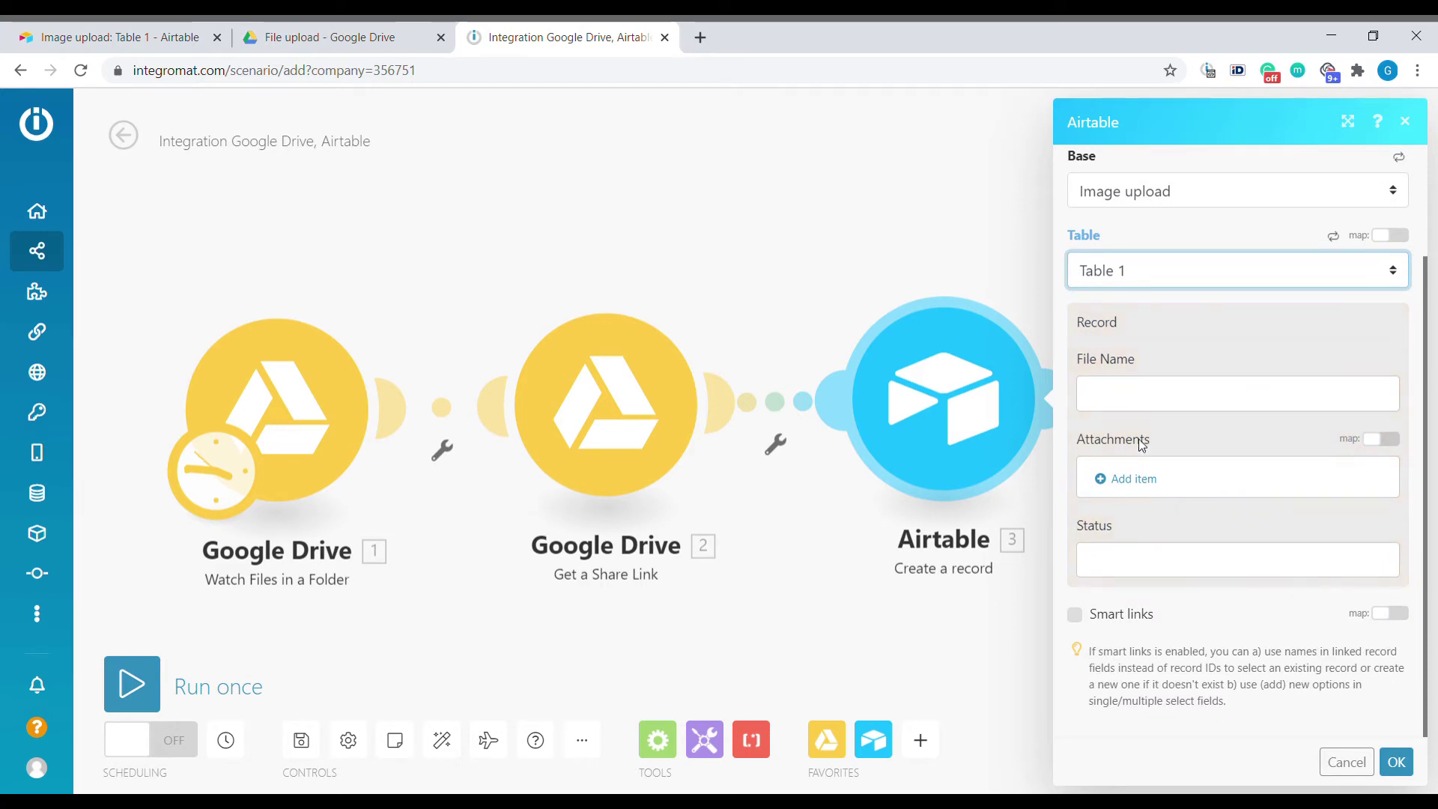
click(1153, 395)
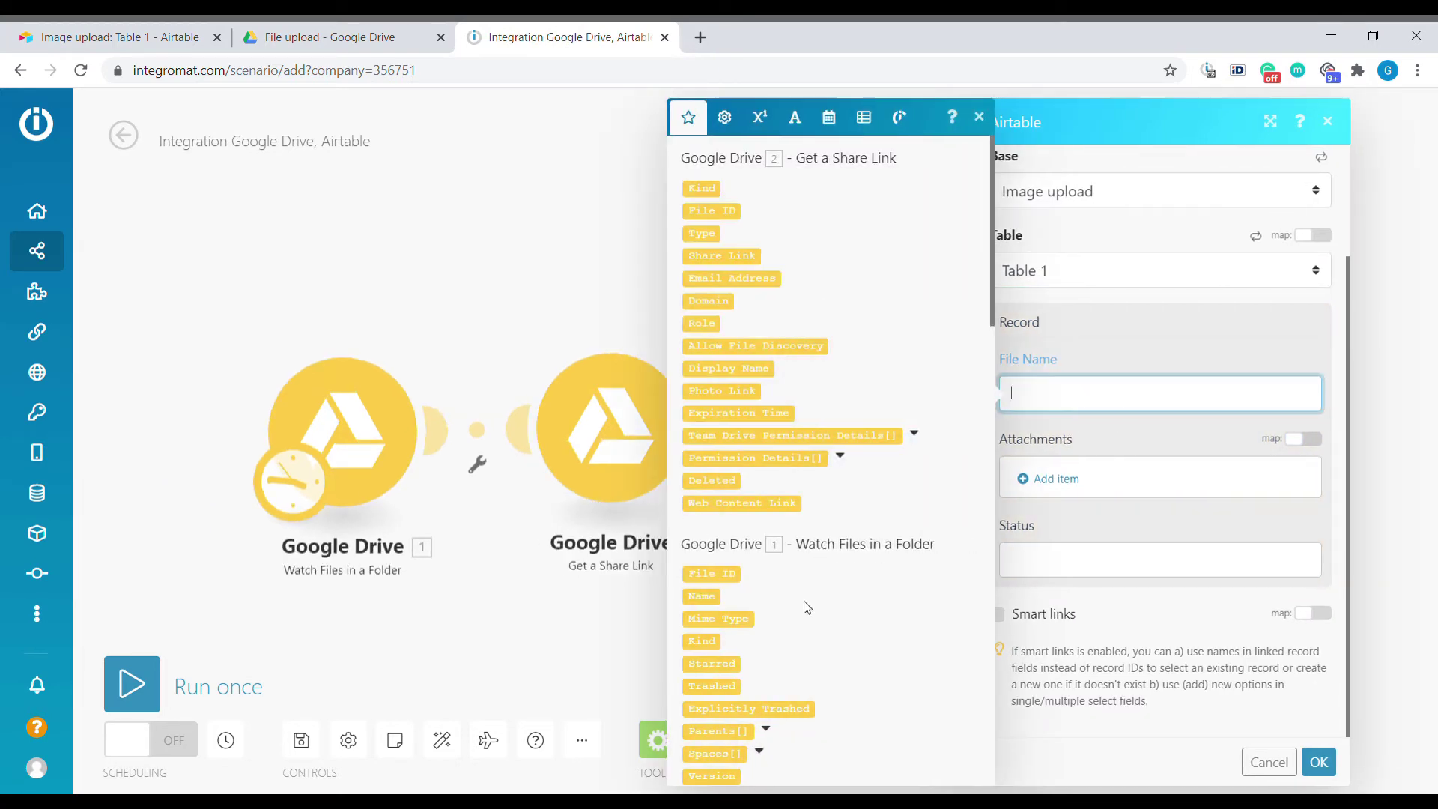
click(704, 597)
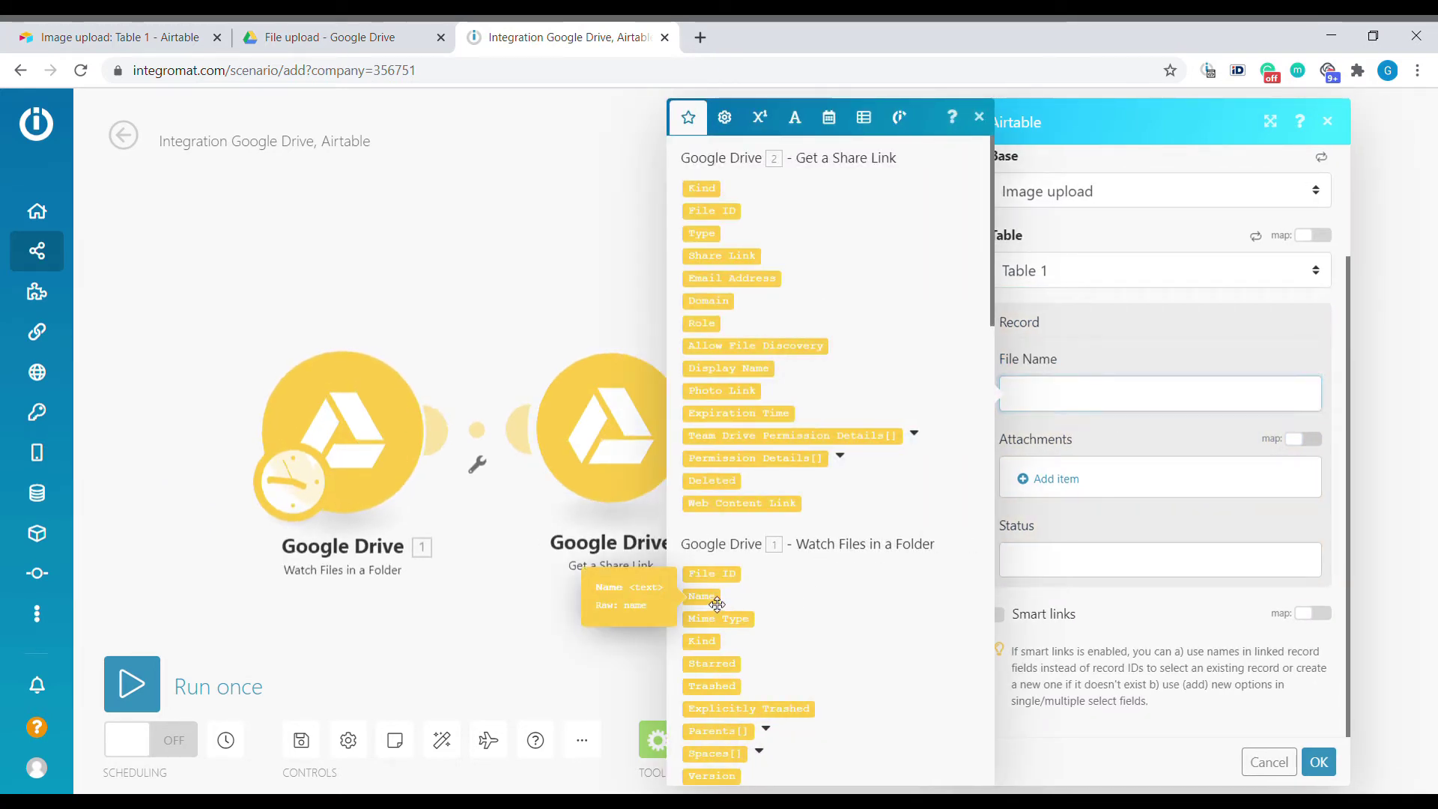
click(1149, 421)
click(1056, 479)
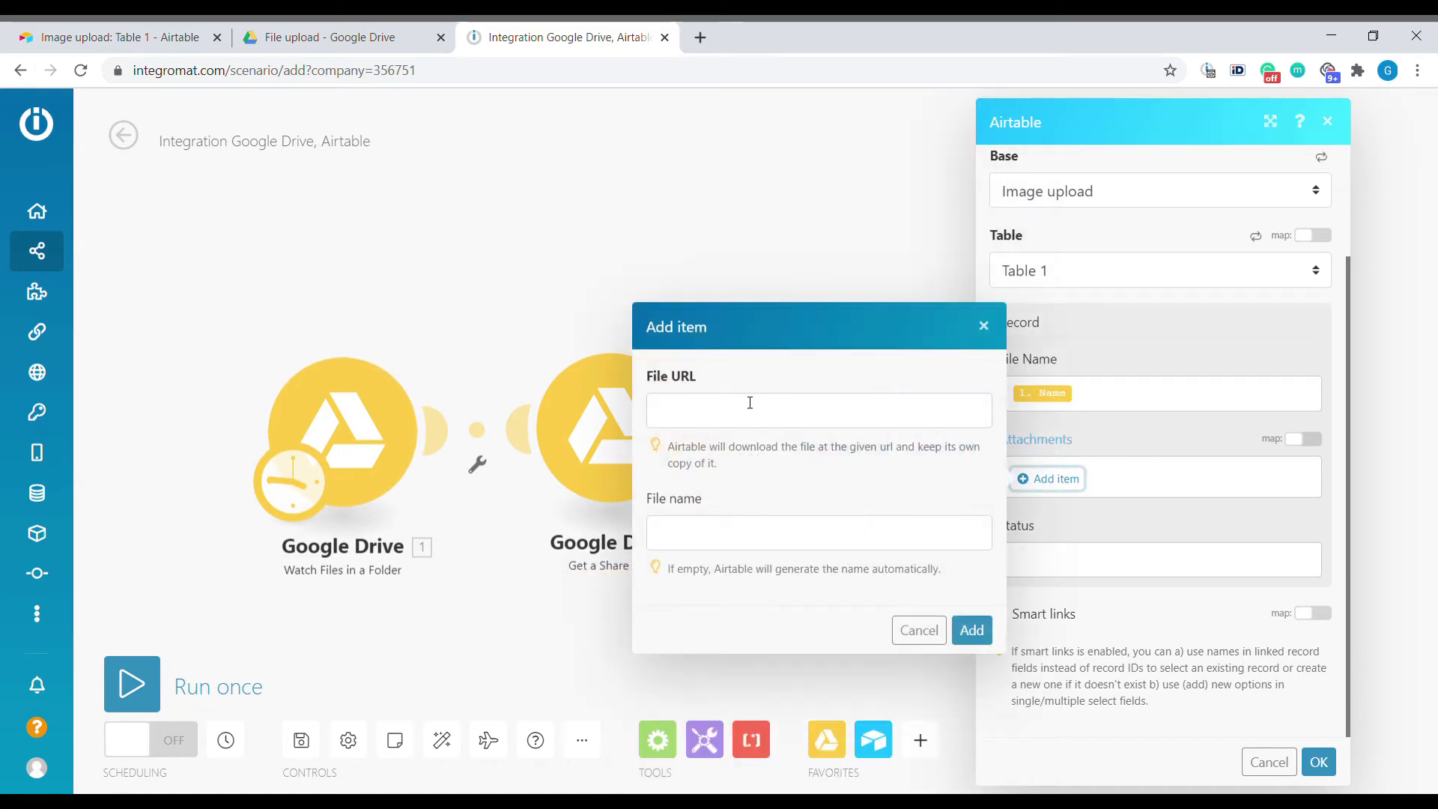
- Set the attachment File URL to a Drive download link built from 1. File ID
click(742, 413)
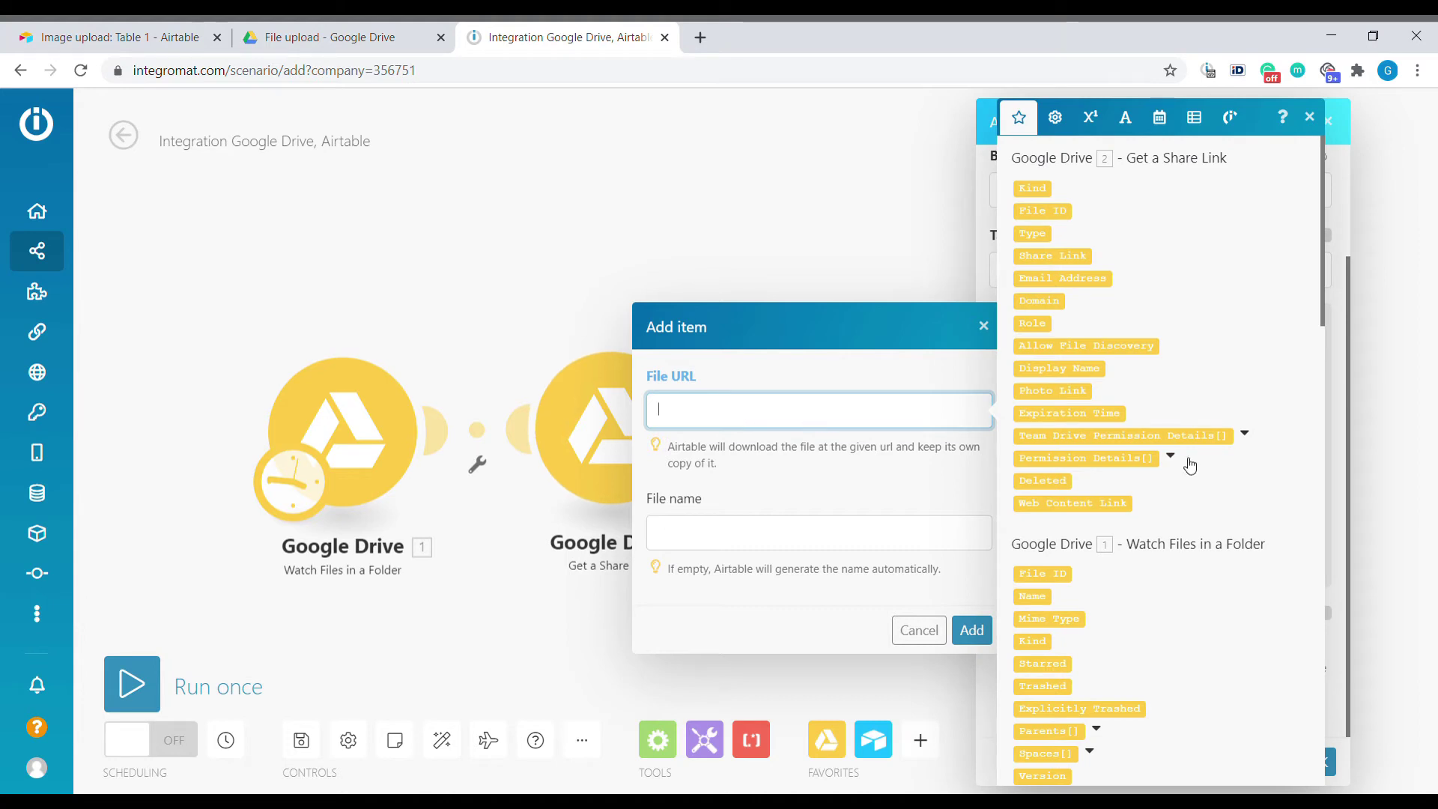
scroll(1097, 383, down, 3)
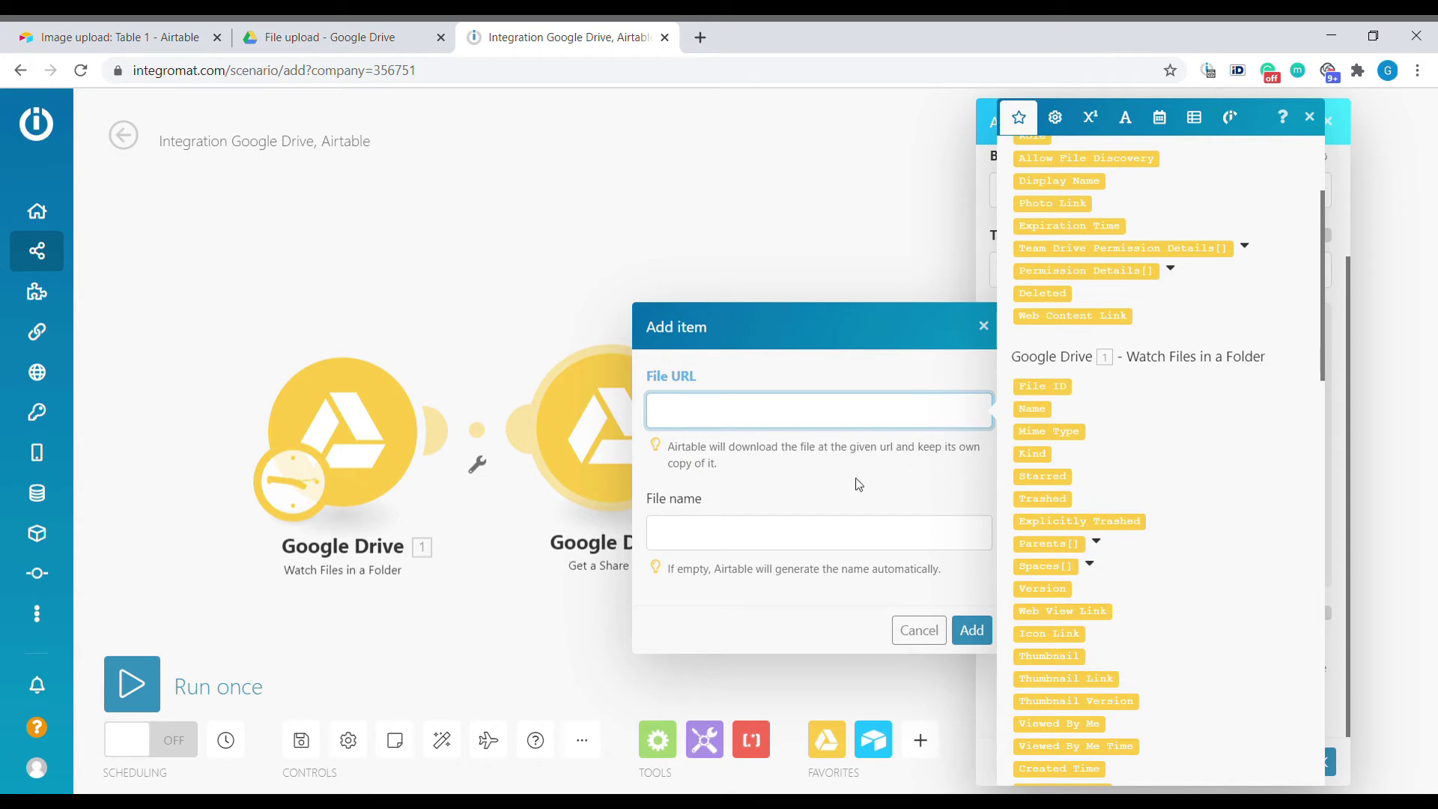
key(ctrl+v)
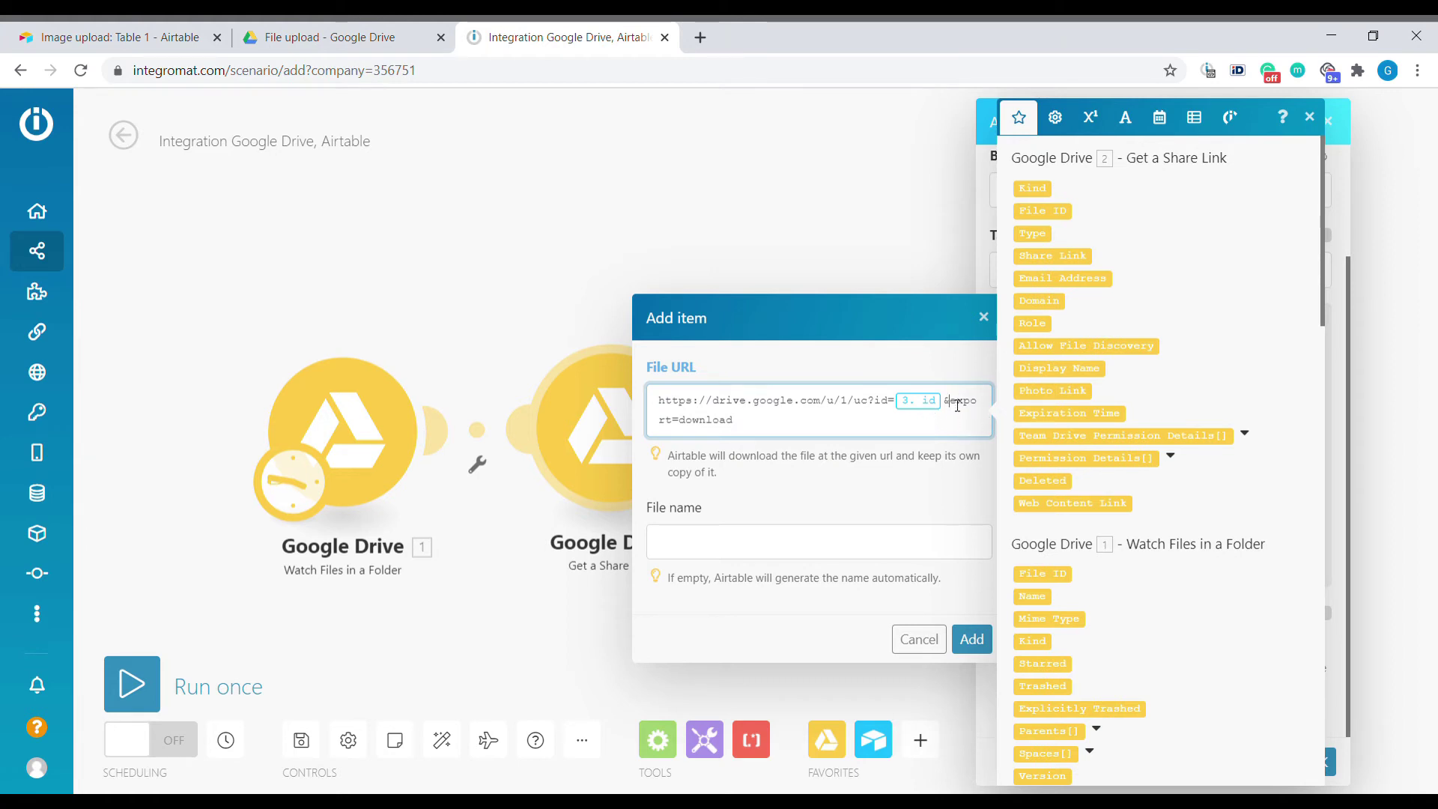
drag(951, 405, 1007, 444)
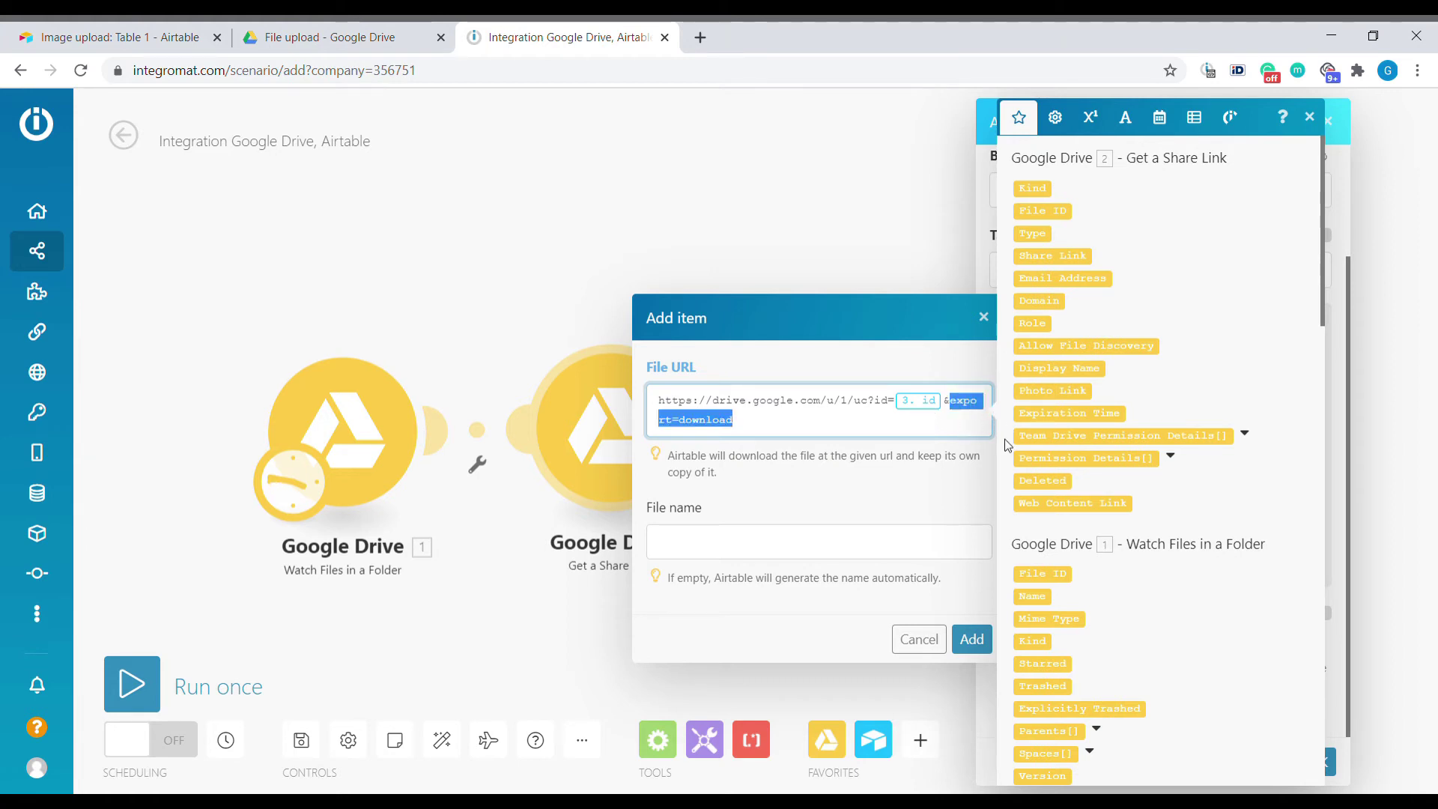
click(903, 443)
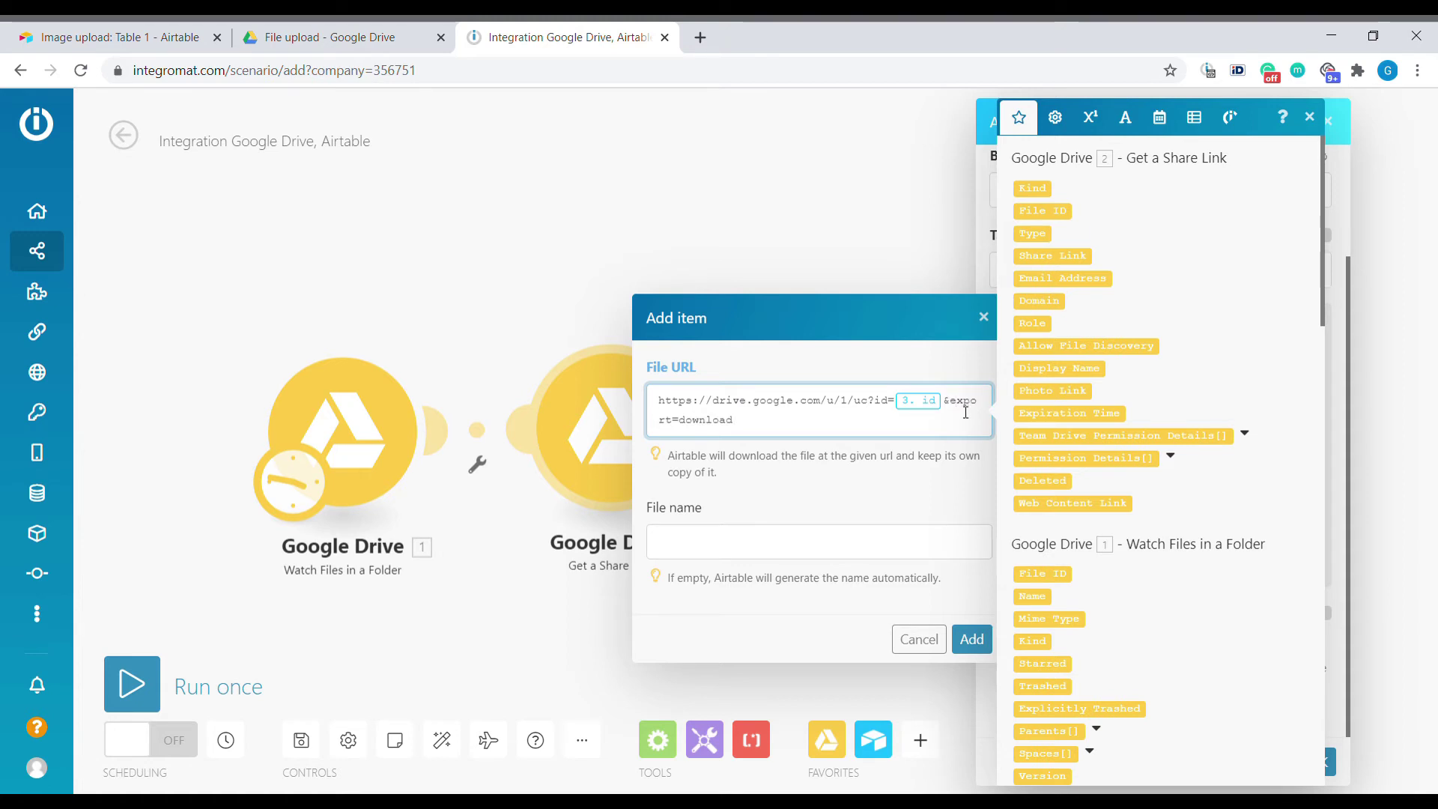
key(BackSpace)
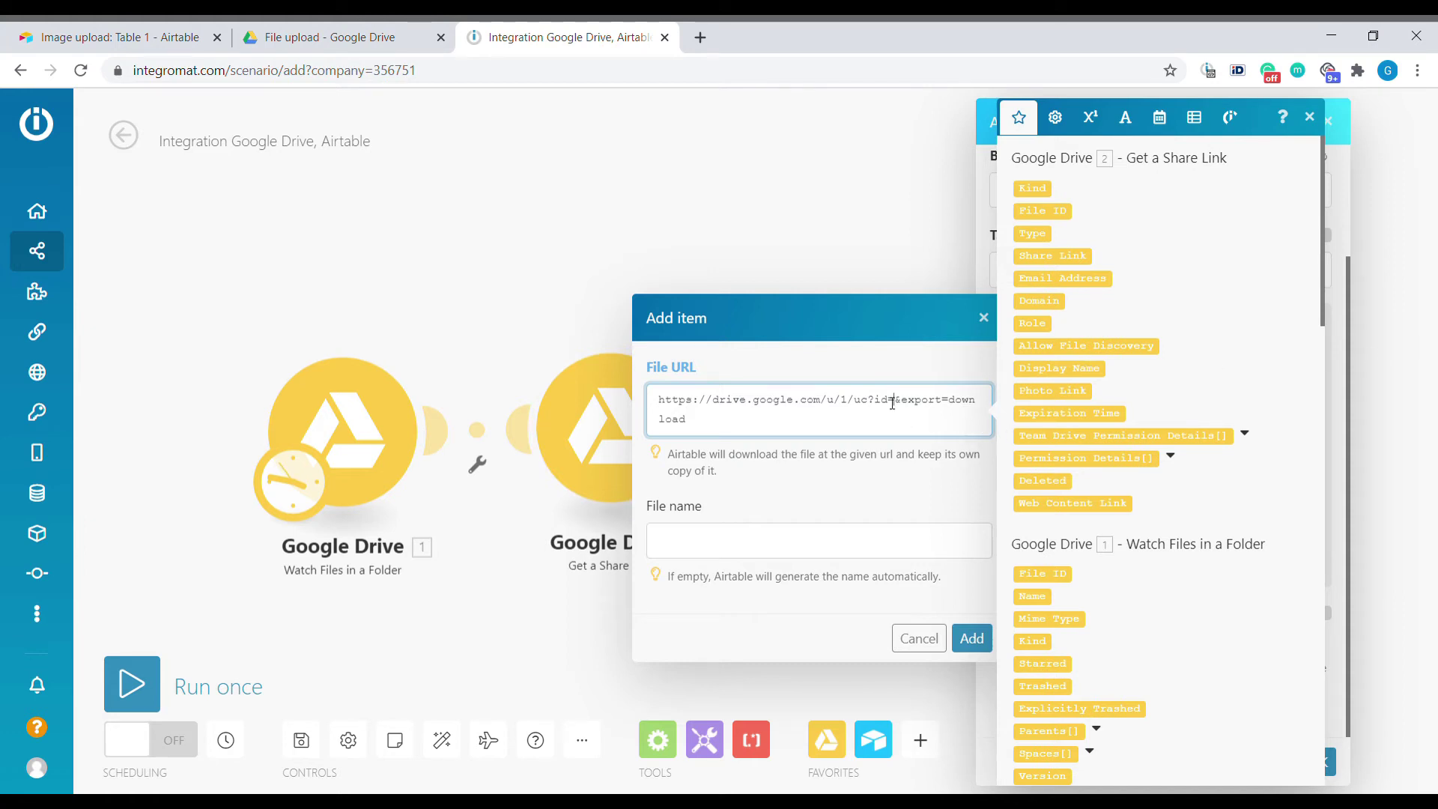
click(1049, 574)
- Name the attachment with 1. Name, add the item and save the Airtable module
click(807, 543)
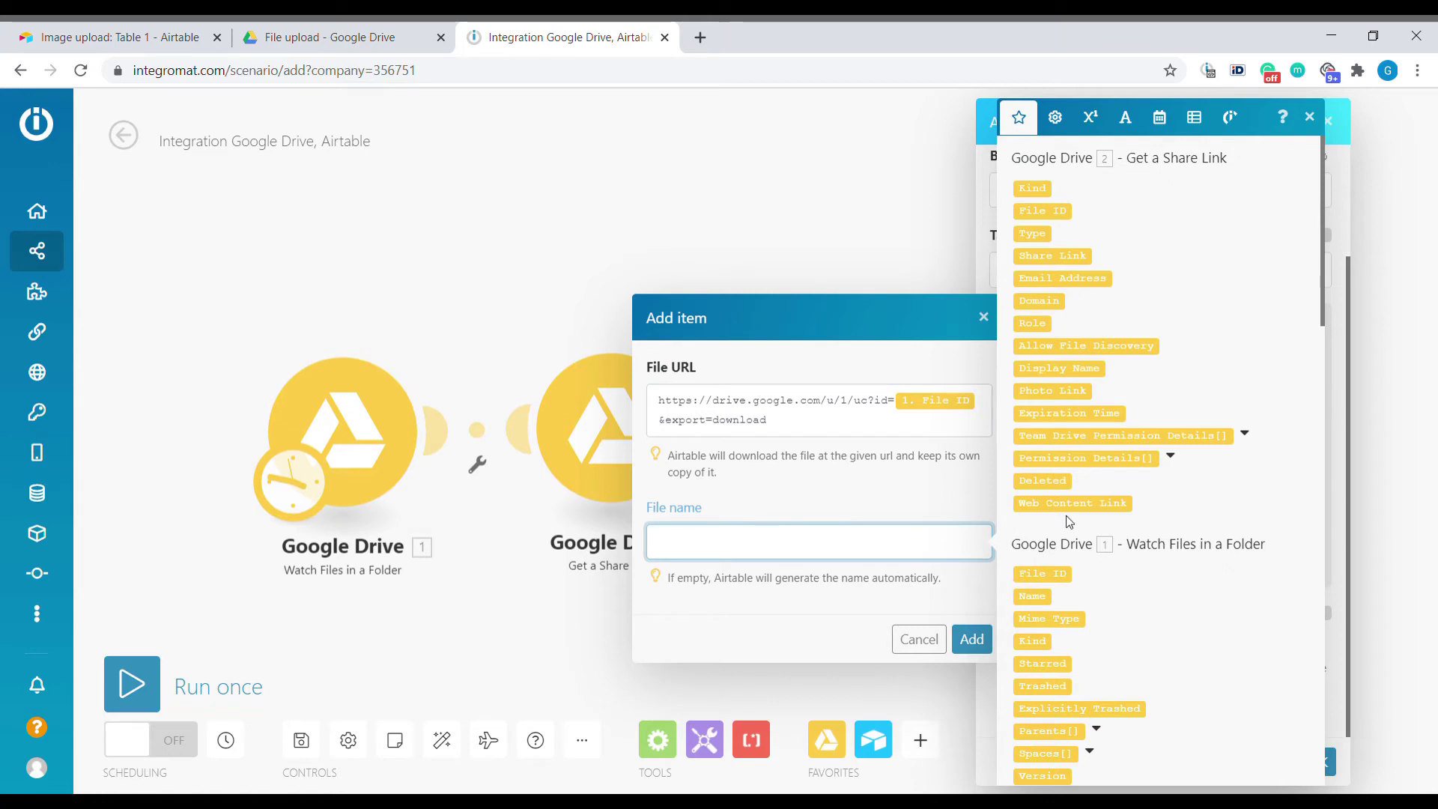
scroll(1078, 528, down, 1)
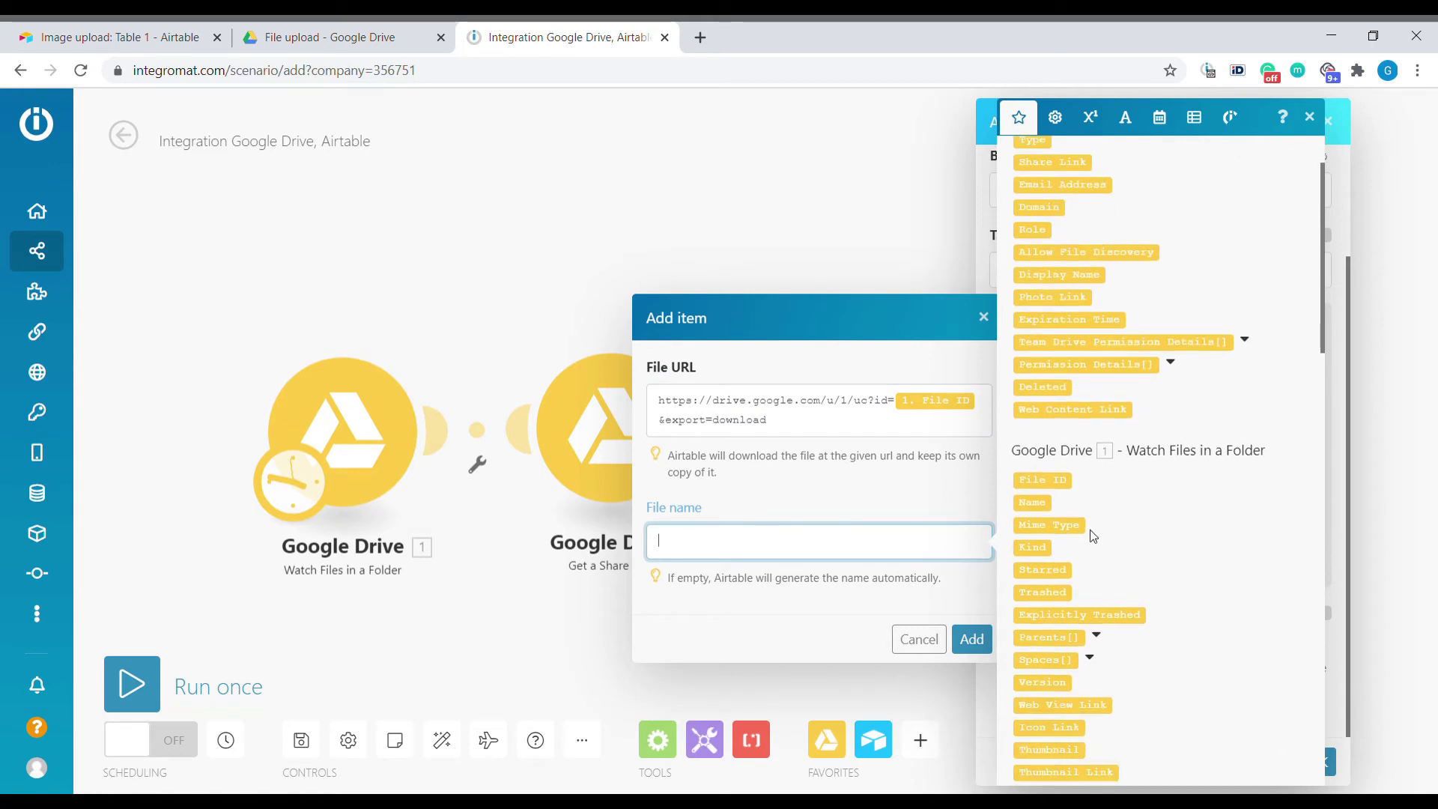
click(1032, 503)
click(971, 638)
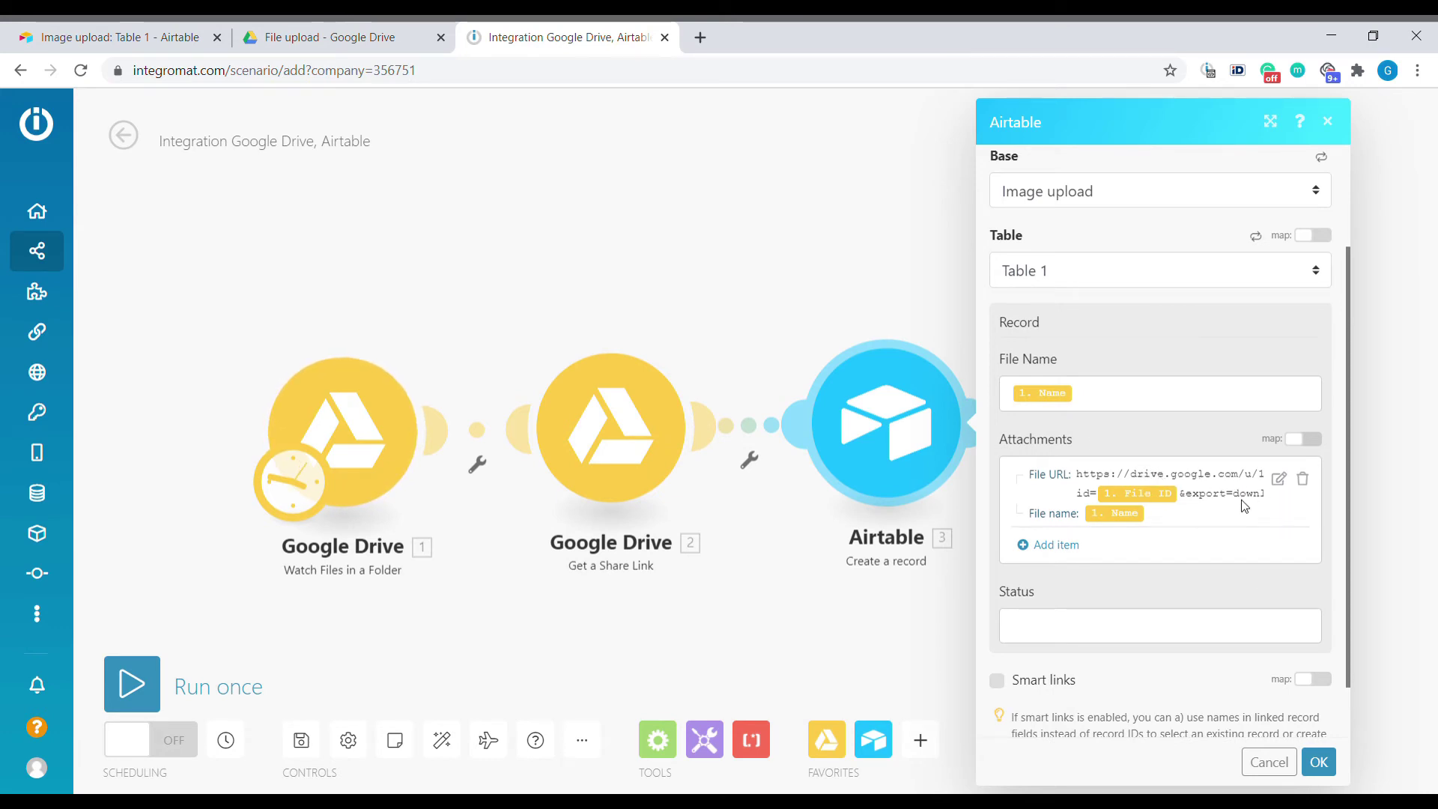
click(1323, 761)
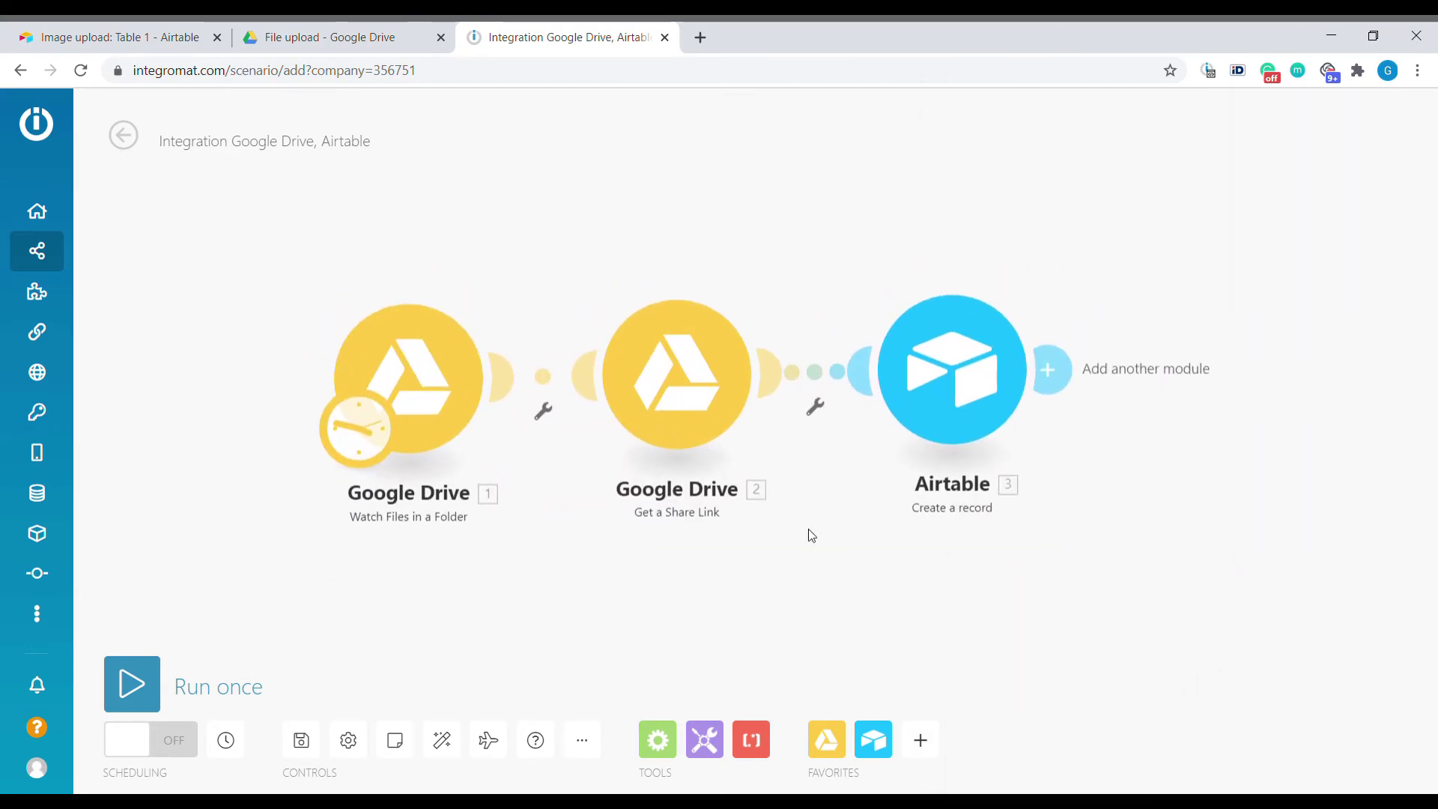
- Drag the six animal PNGs, 001-cat through 006-jaguar, into the File upload folder
click(337, 37)
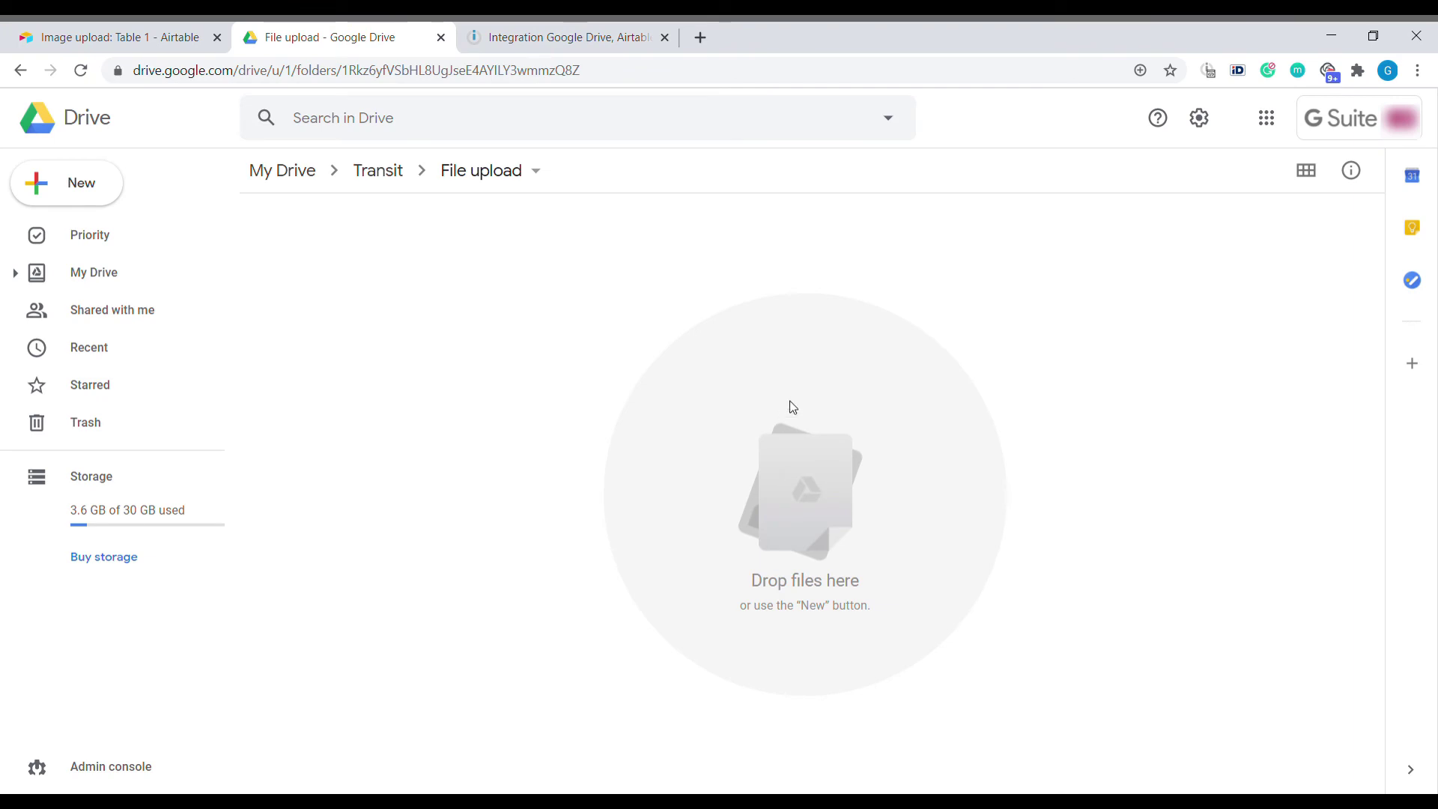
drag(793, 407, 783, 511)
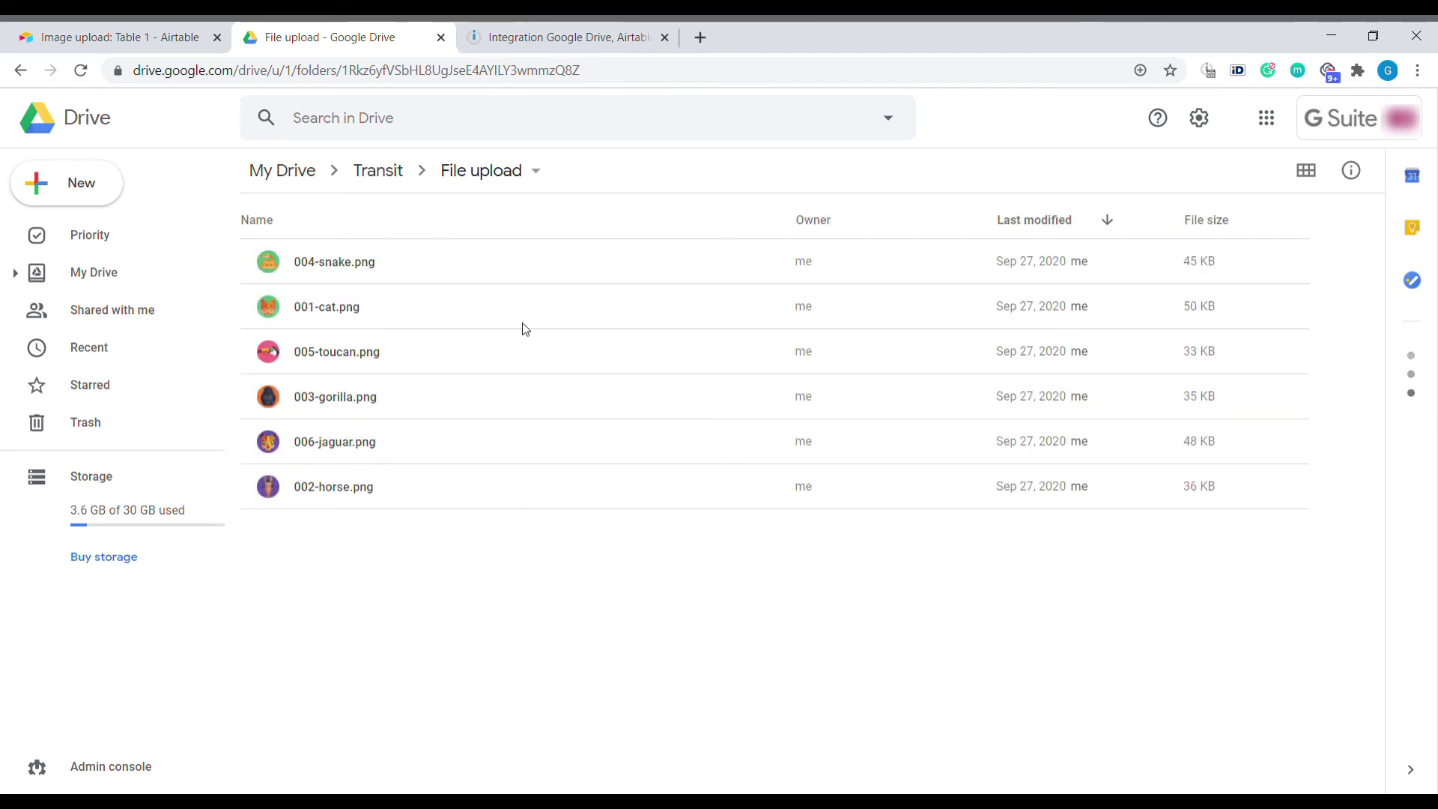
- Run the Integromat scenario once to process the newly uploaded images
click(574, 49)
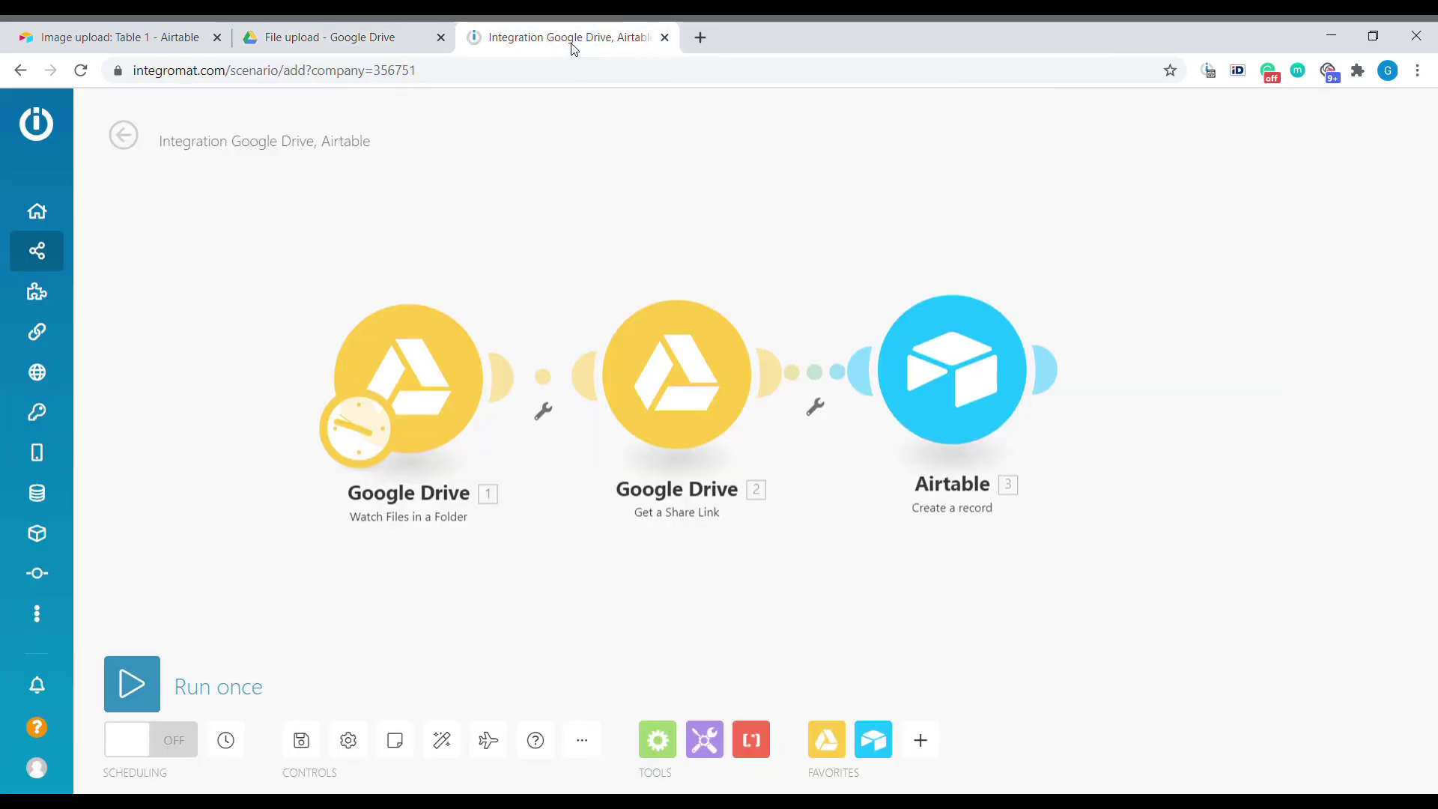
click(150, 683)
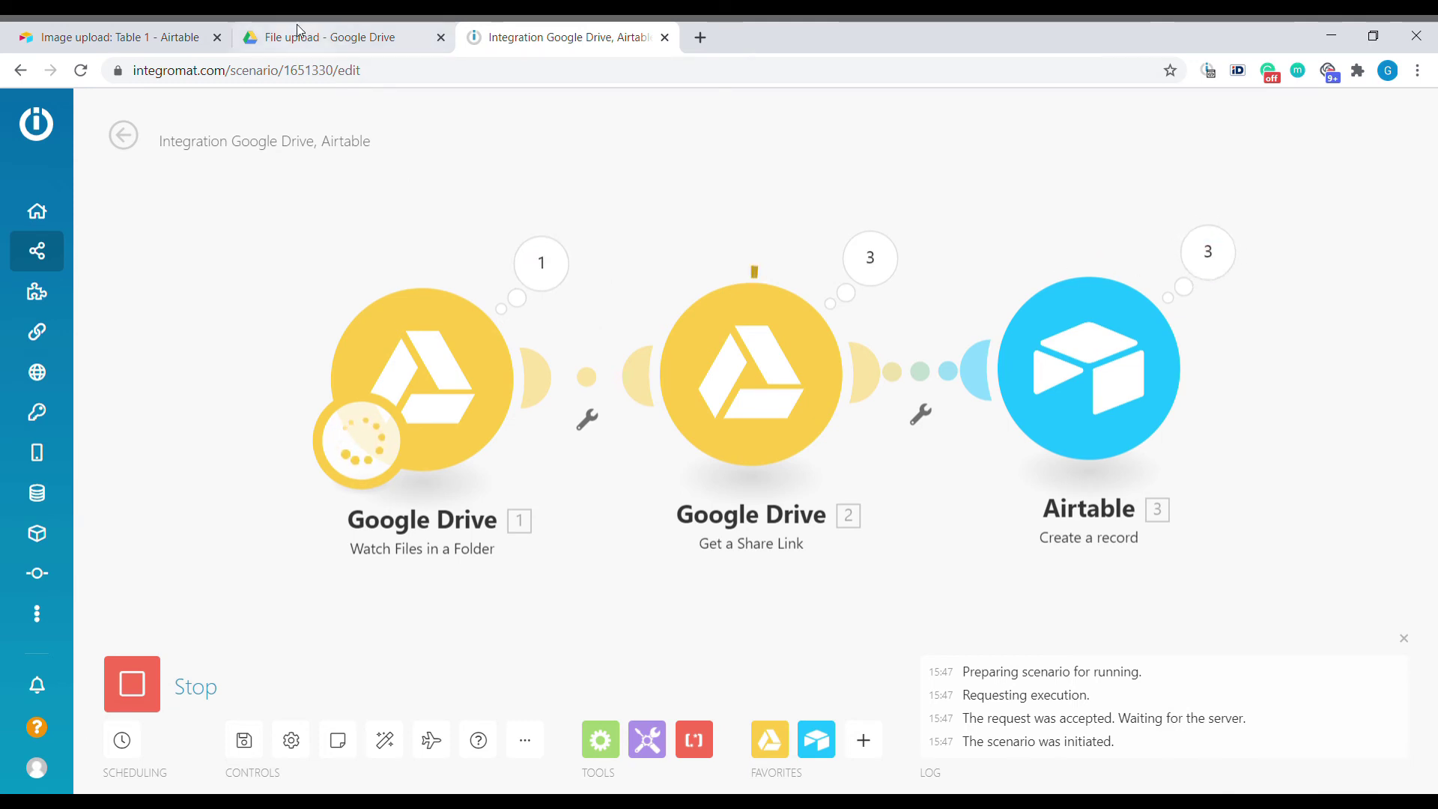
click(132, 34)
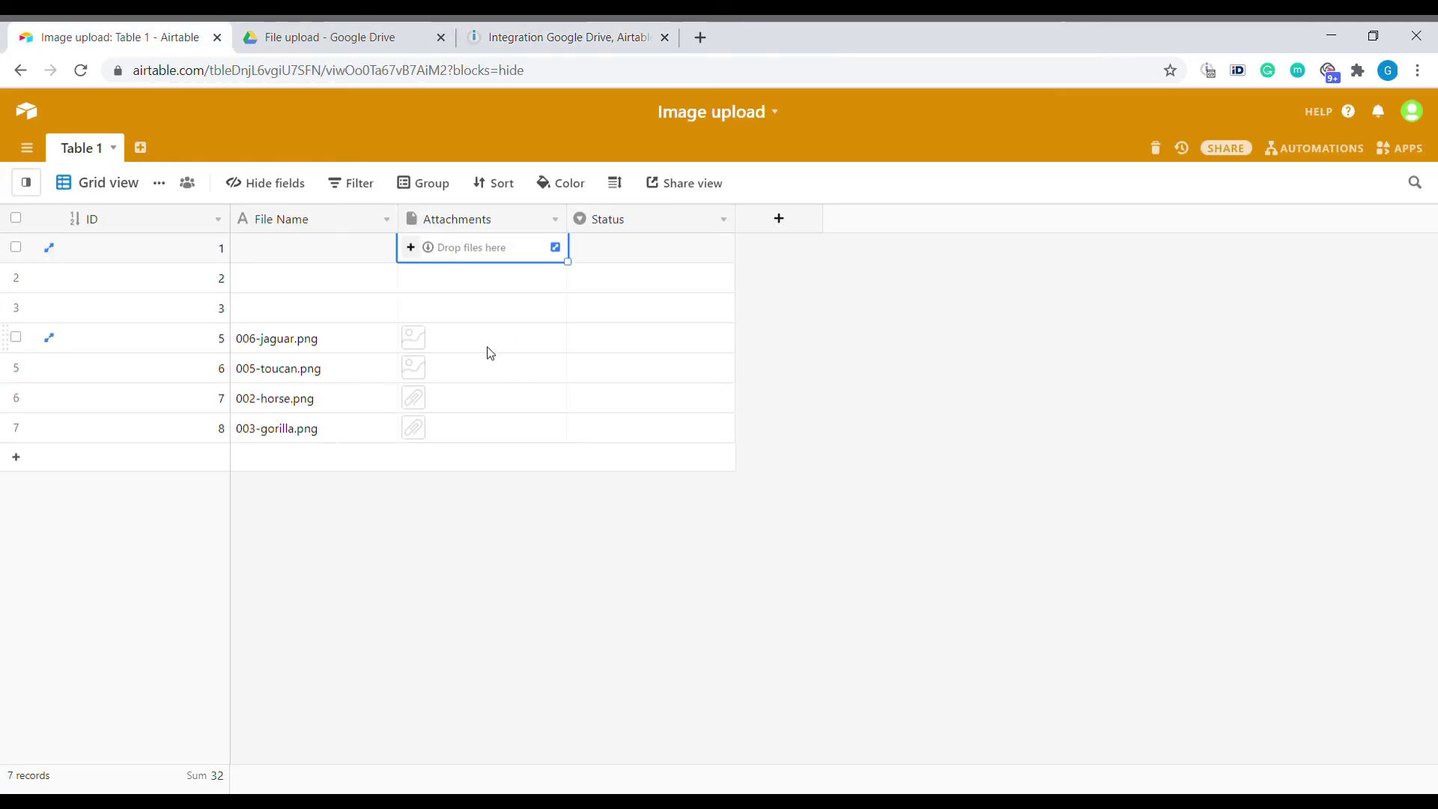
- Inspect the attachment thumbnails of the jaguar, snake, toucan, horse and gorilla records
click(473, 343)
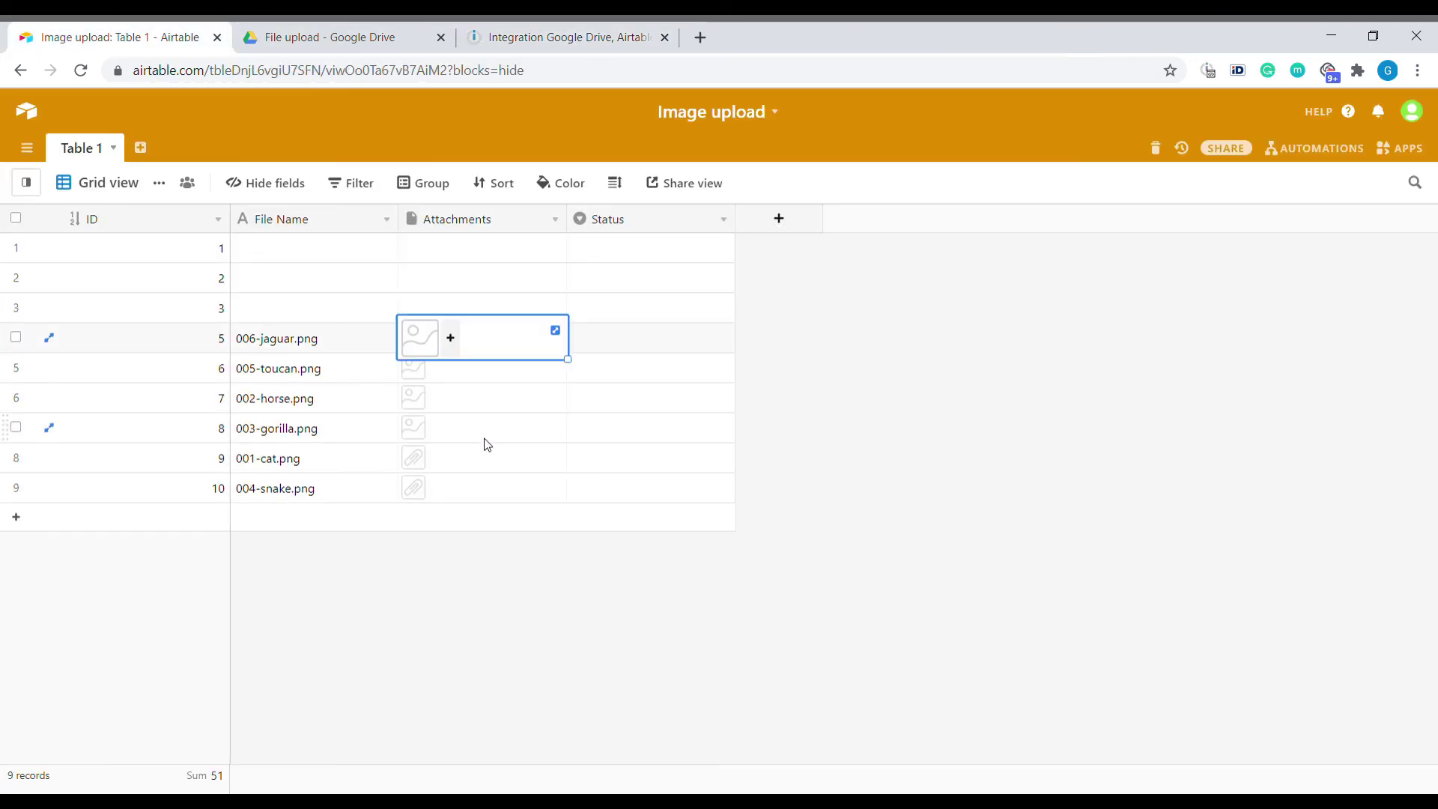
click(492, 500)
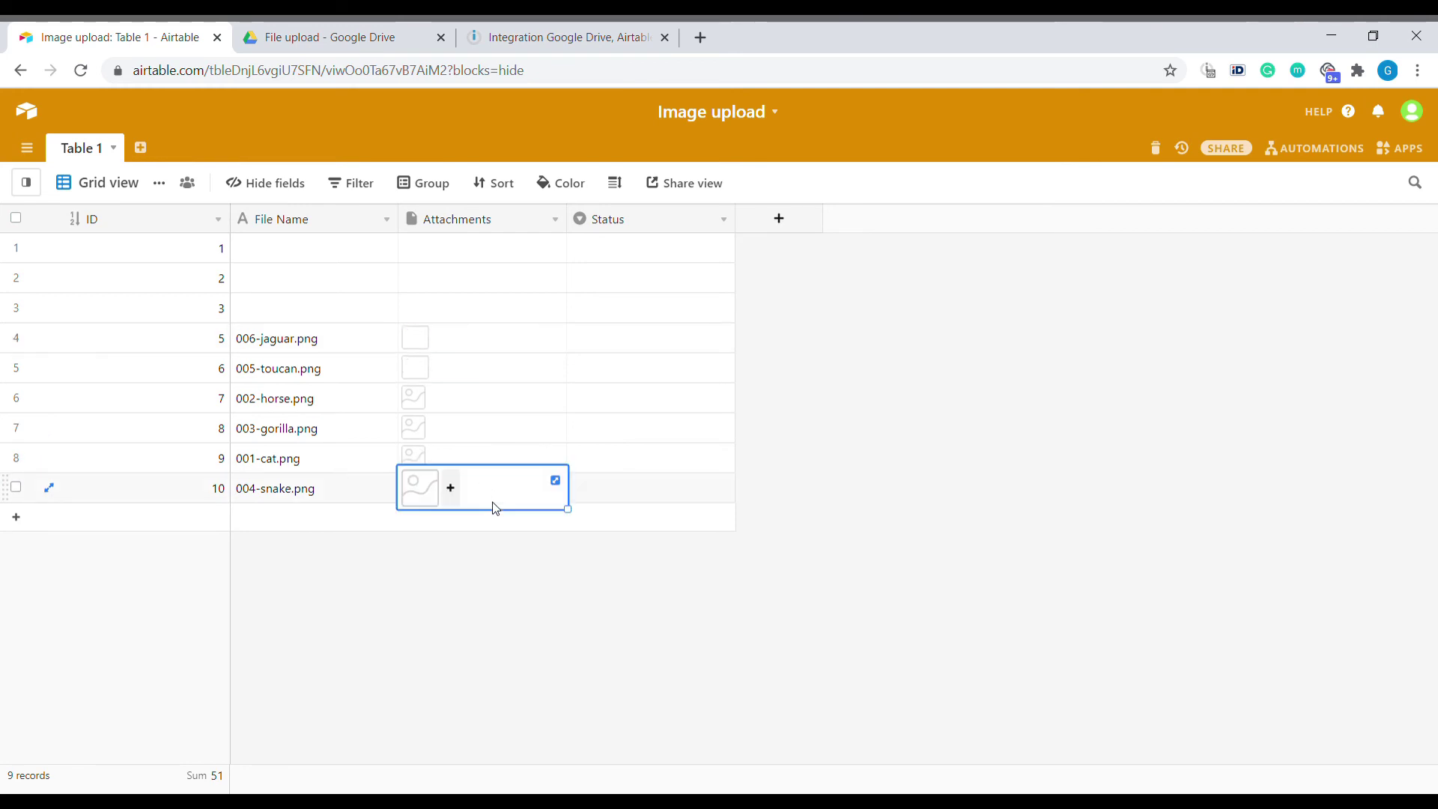
click(470, 375)
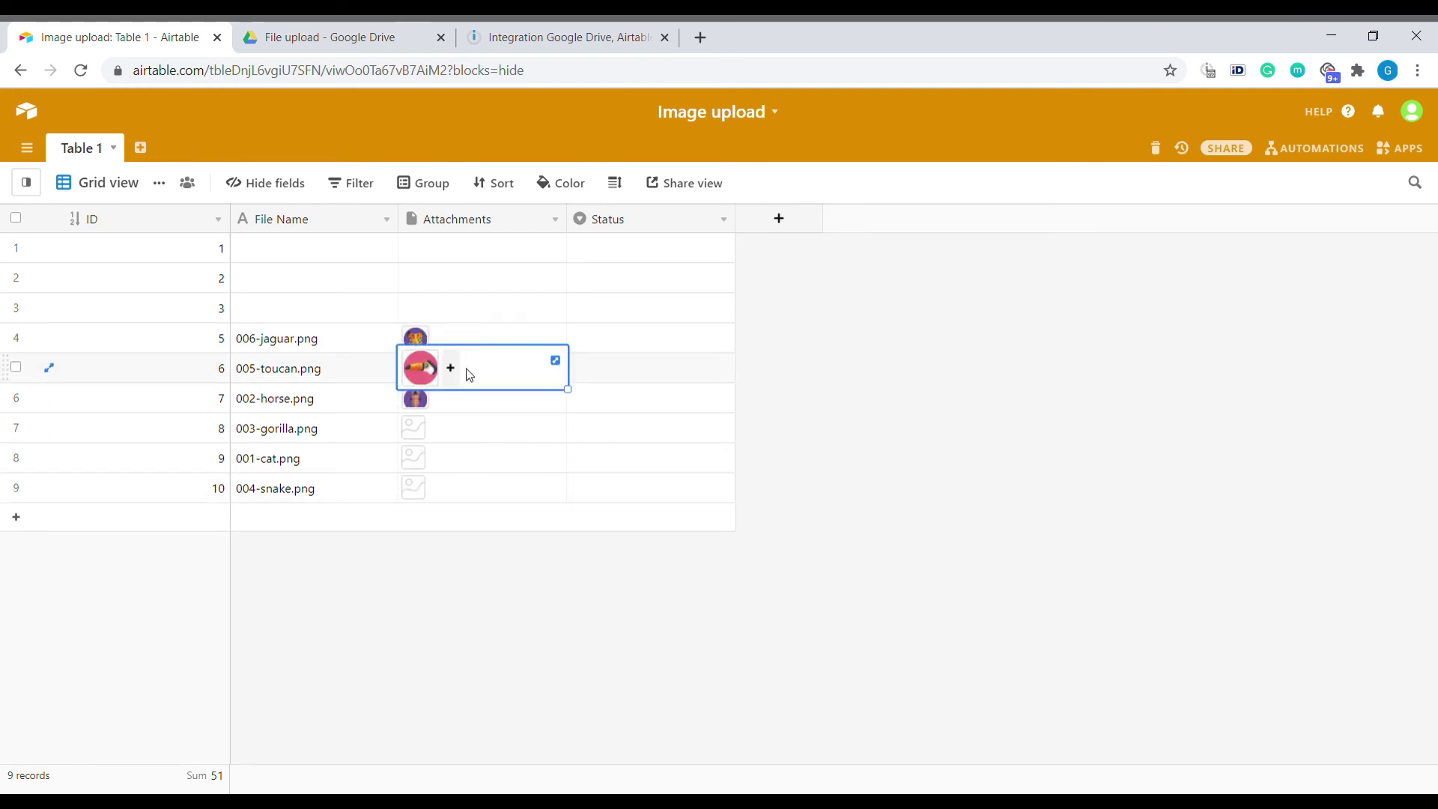
click(463, 411)
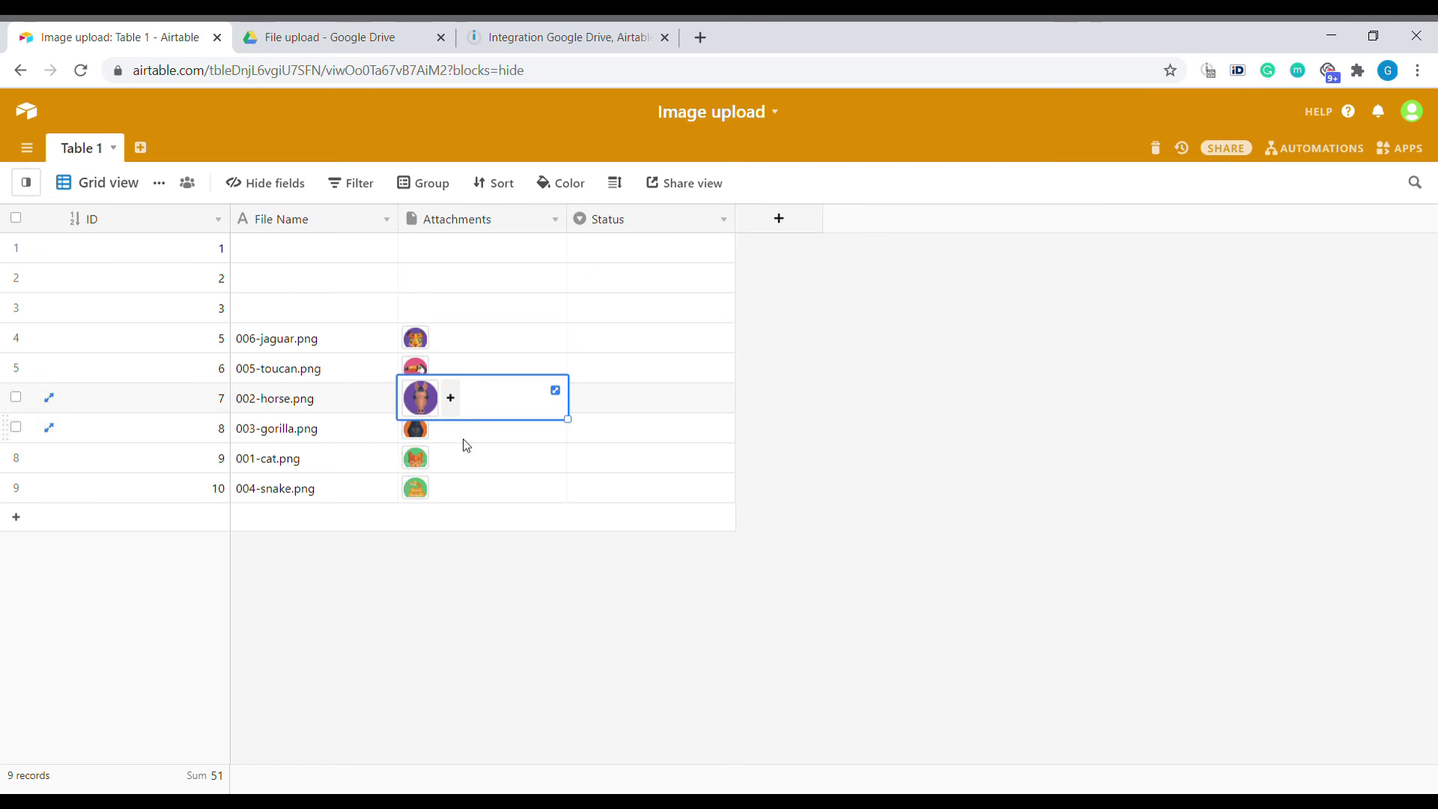
click(462, 438)
click(466, 493)
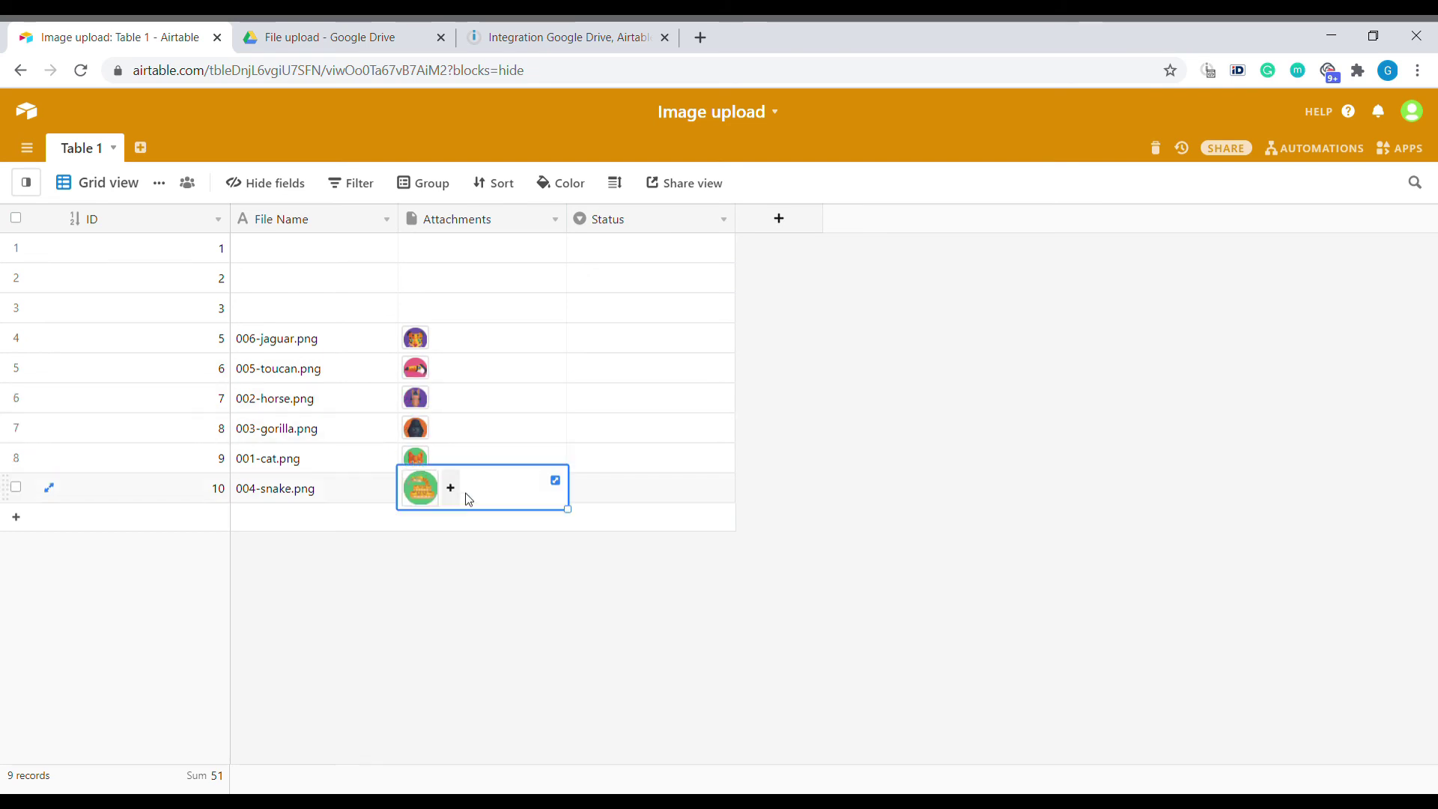
- Upload nine more animal PNGs to the Drive File upload folder and run the scenario once more
click(373, 23)
drag(832, 367, 594, 624)
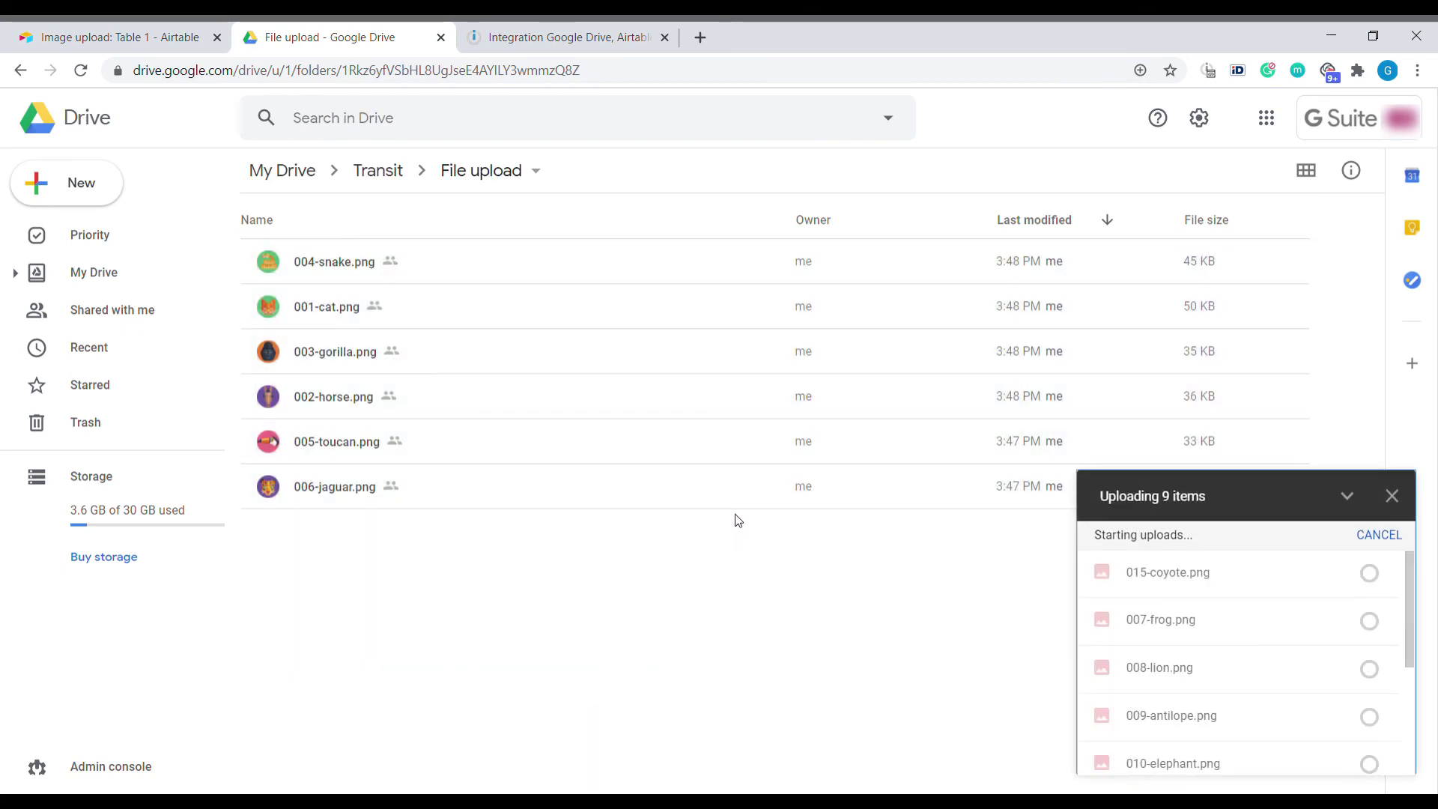
click(568, 33)
click(132, 684)
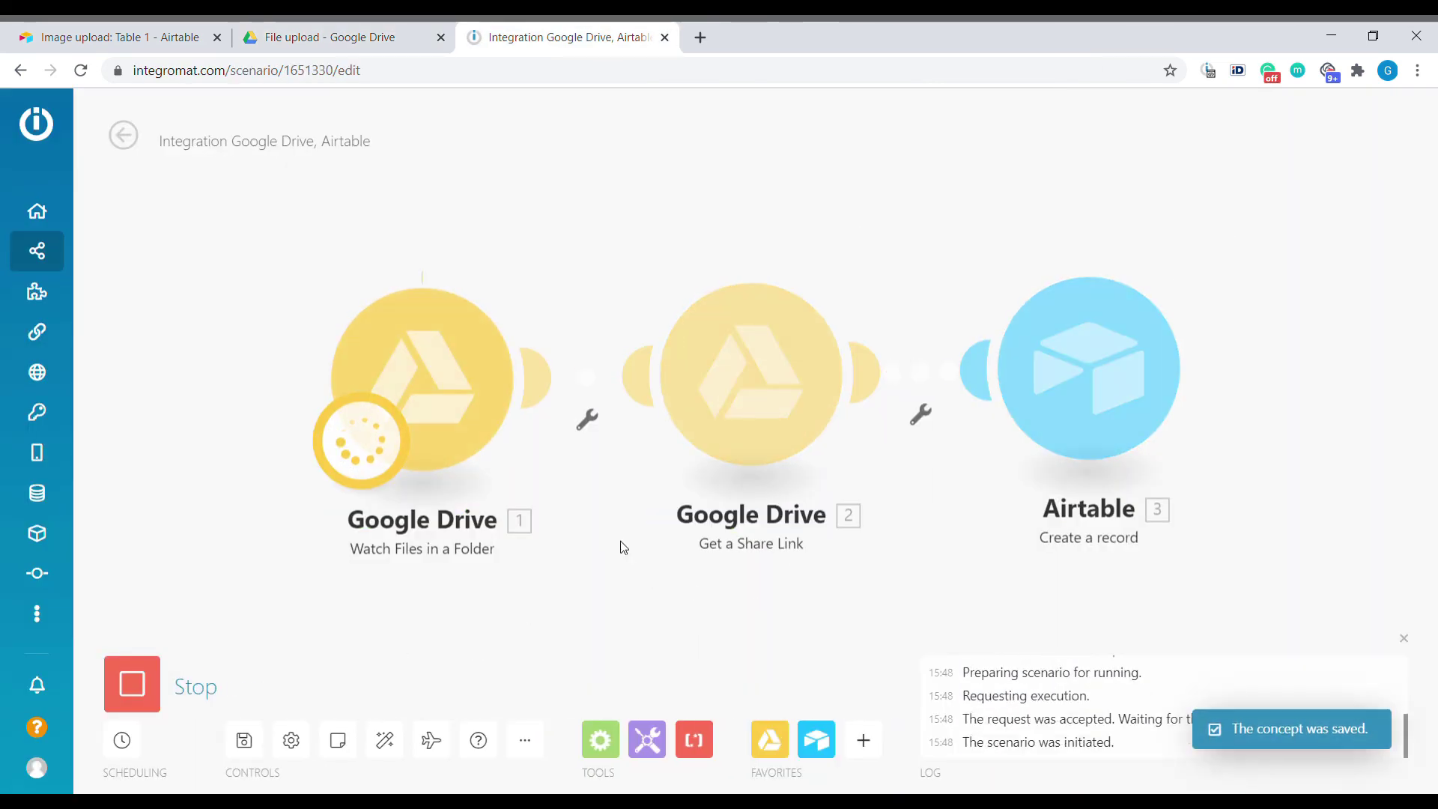
click(67, 30)
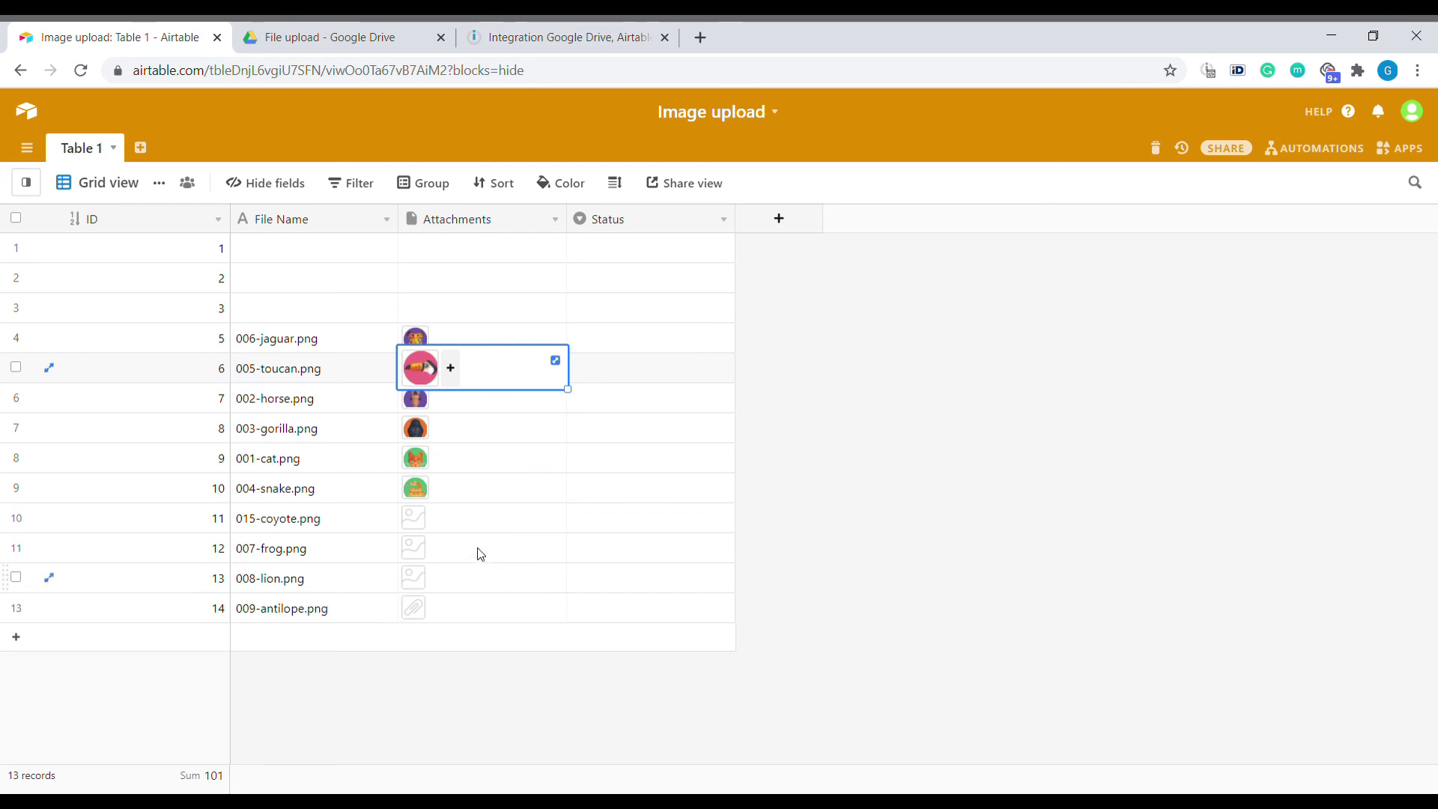
- Inspect the snake record's attachment thumbnail while giraffe and elephant rows arrive in Table 1
click(465, 488)
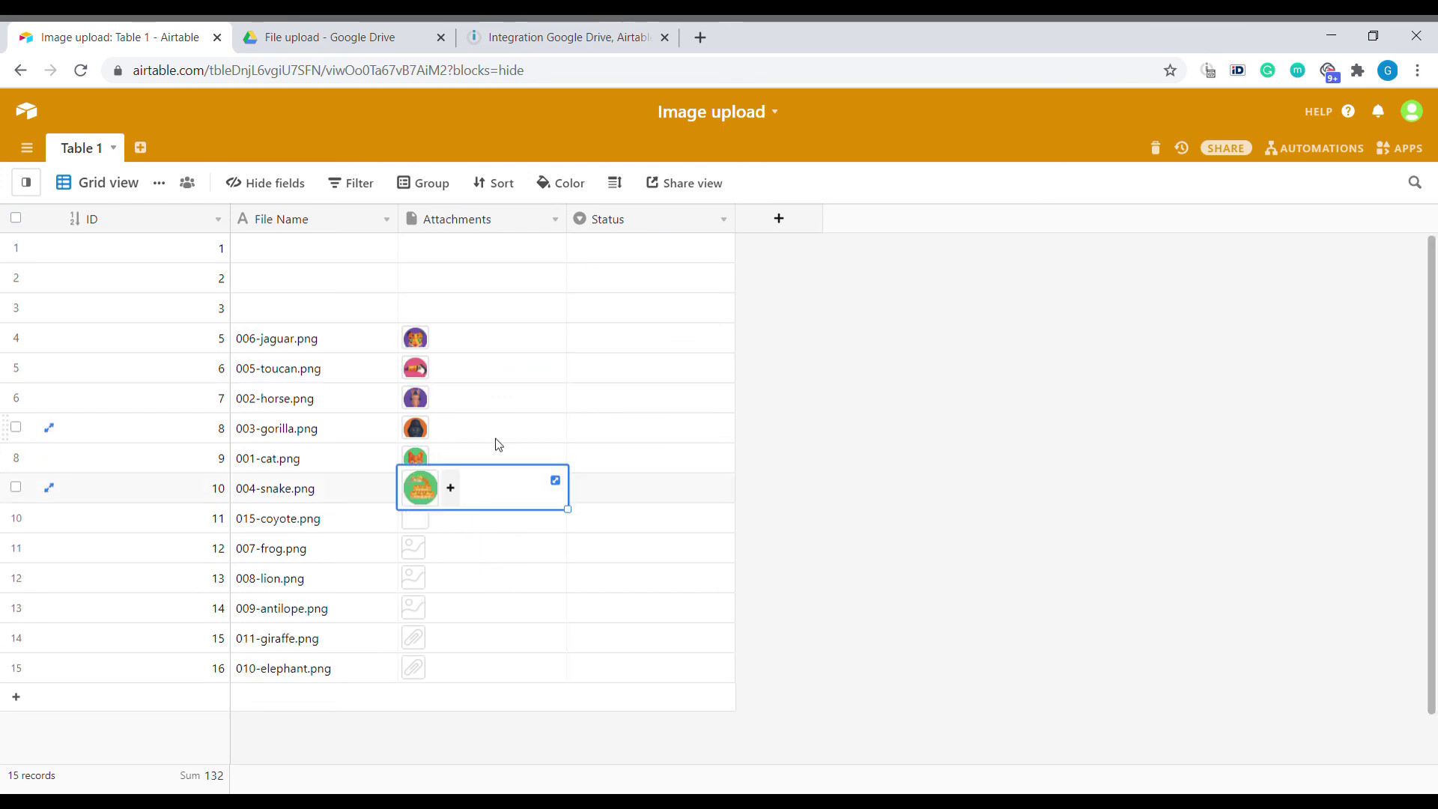